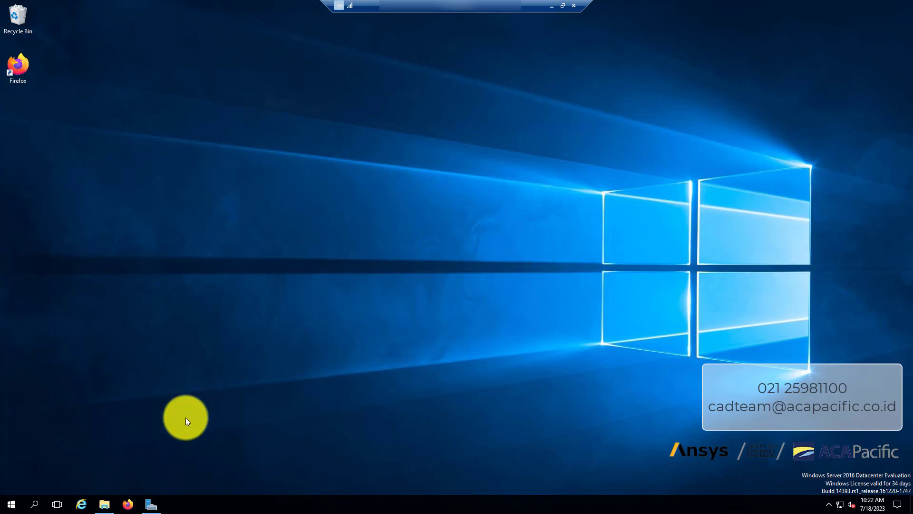
Step: Extract the ANSYSLICMAN_2023R1.01_WINX64 archive in Documents into the folder of the same name
left_click(104, 503)
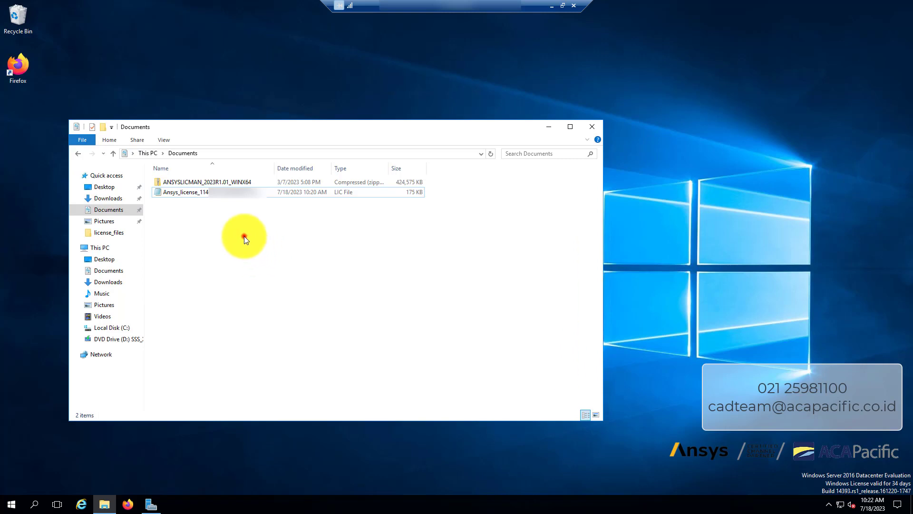
left_click(232, 193)
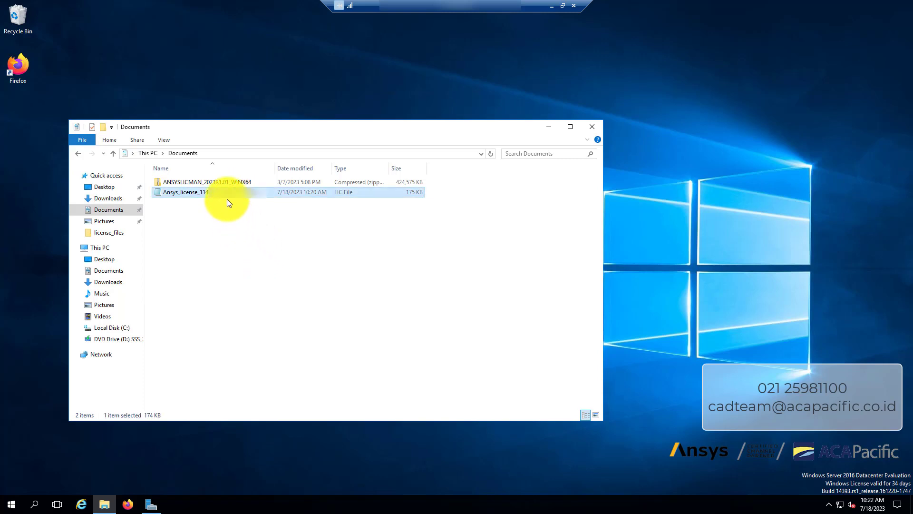
left_click(230, 180)
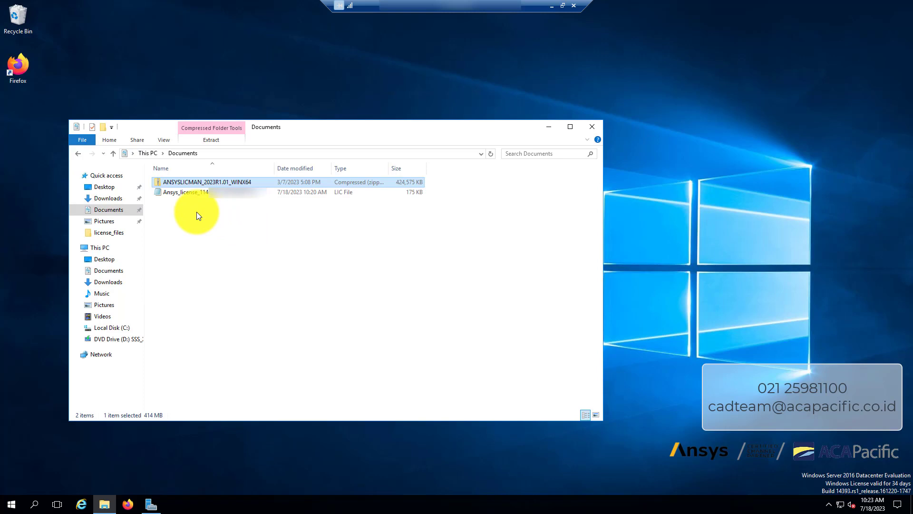
right_click(197, 184)
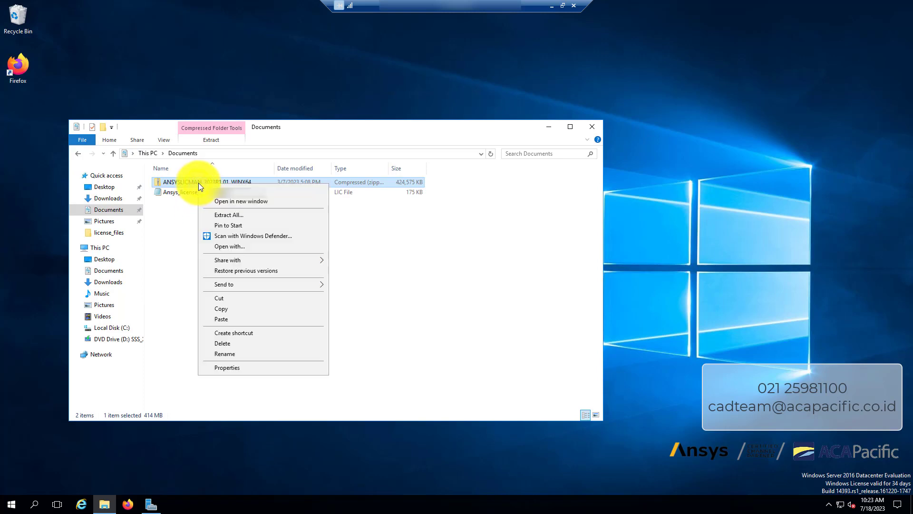
left_click(250, 215)
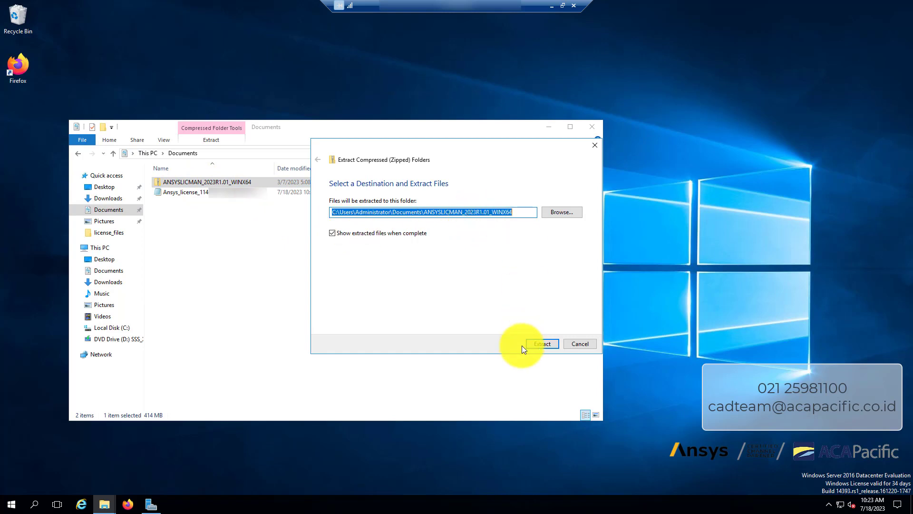
left_click(546, 344)
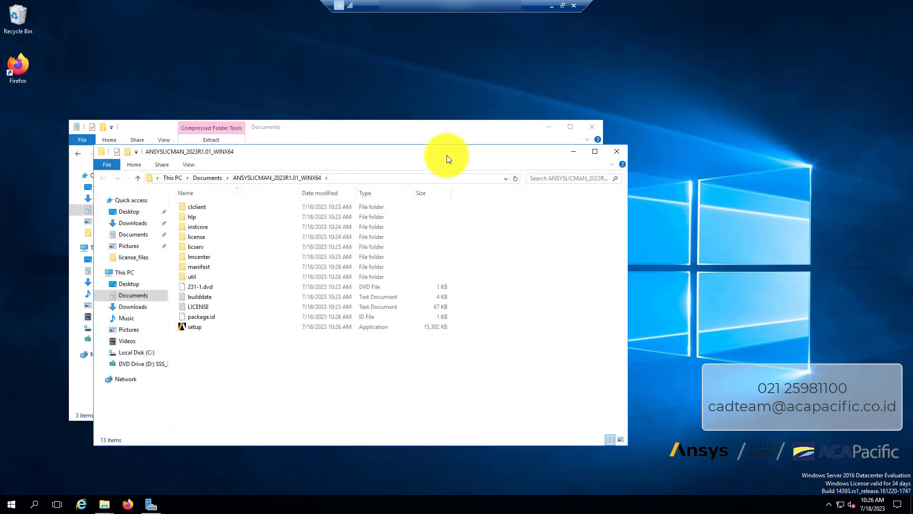
Step: Run the setup application from the extracted ANSYSLICMAN_2023R1.01_WINX64 folder and allow it past the security warning
left_click_drag(446, 155, 600, 169)
left_click(204, 235)
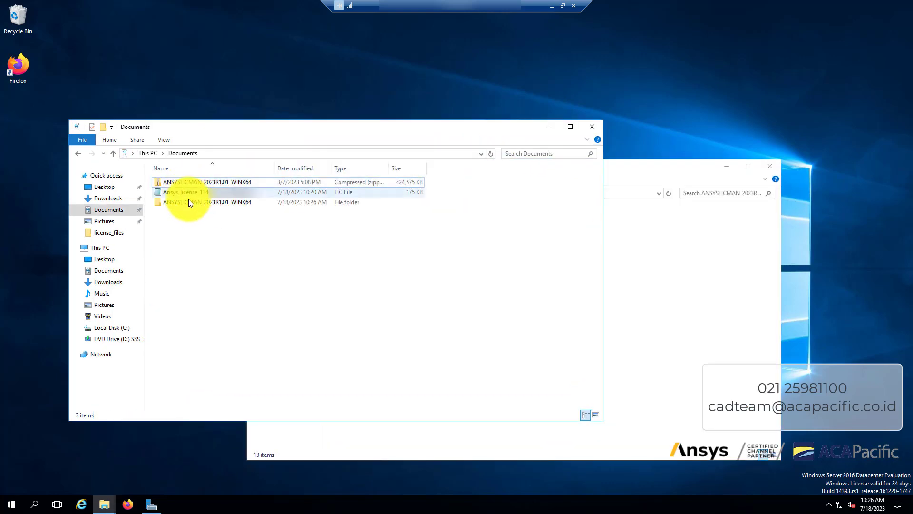
left_click(655, 267)
left_click_drag(488, 169, 440, 128)
left_click(316, 301)
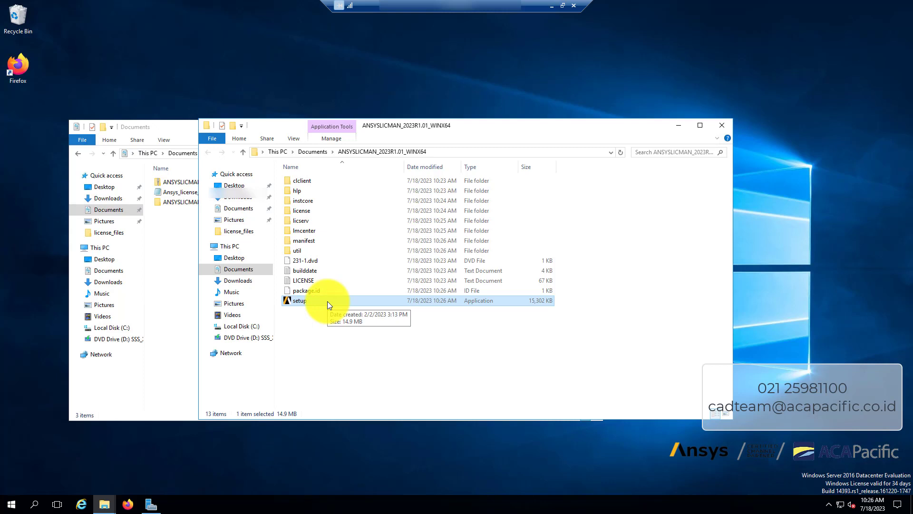
double_click(327, 301)
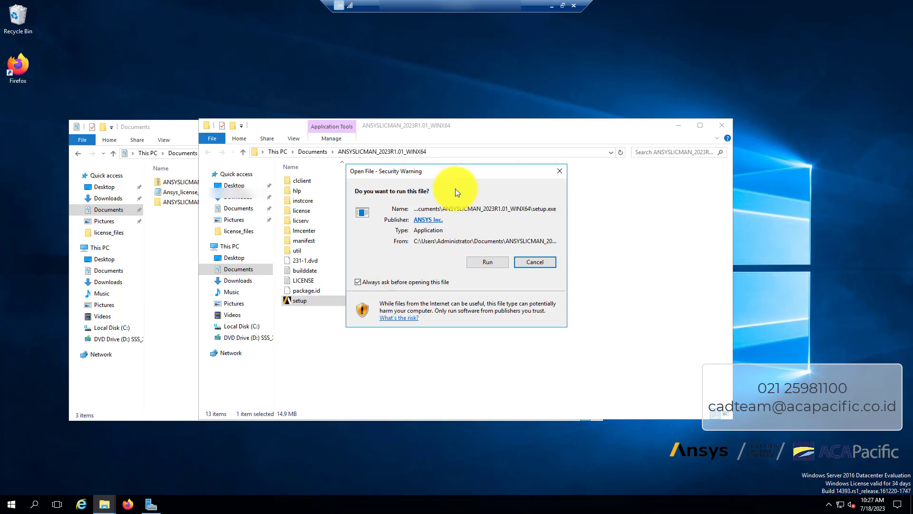
left_click(500, 265)
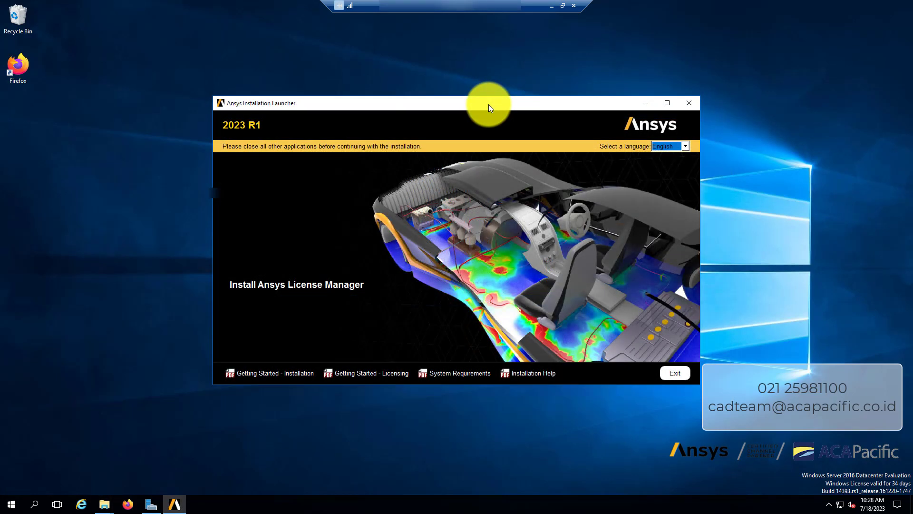
Step: Start the Ansys License Manager installation, acknowledge the shutdown warning, and agree to the license agreement terms
left_click(326, 296)
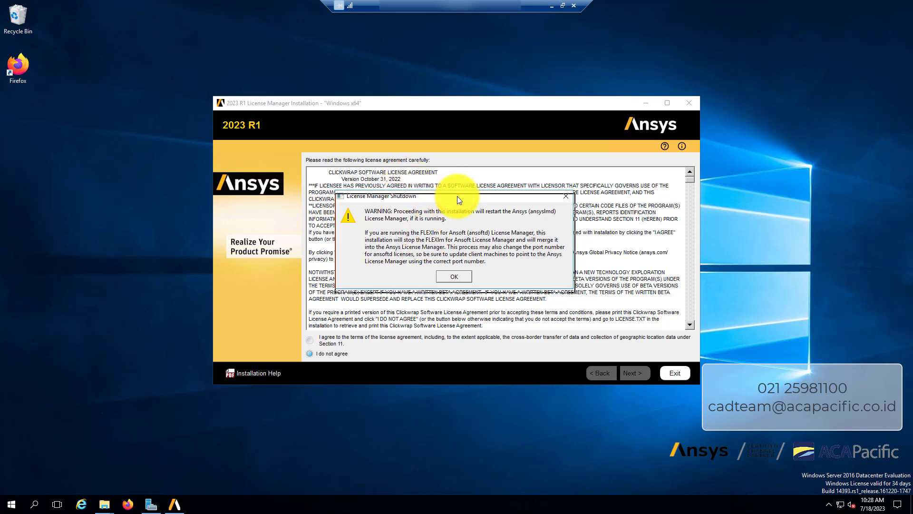
left_click_drag(457, 196, 459, 198)
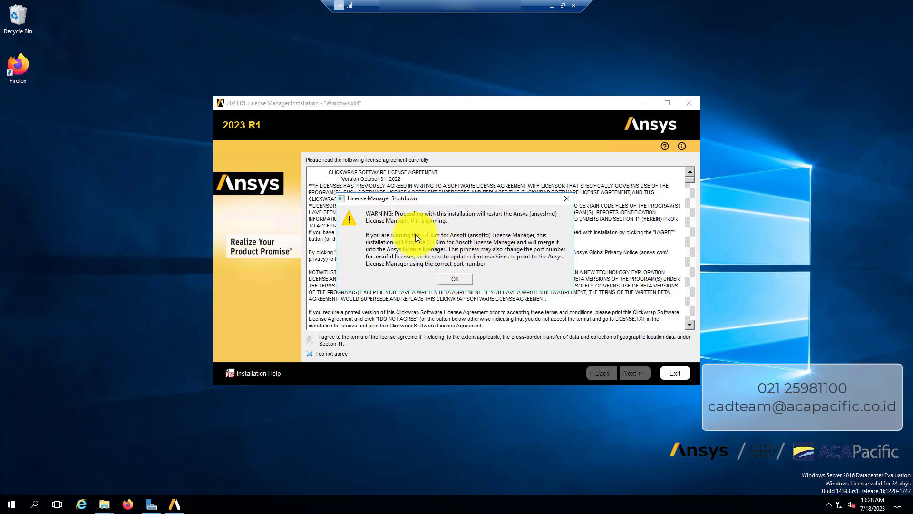
left_click(465, 280)
left_click(309, 338)
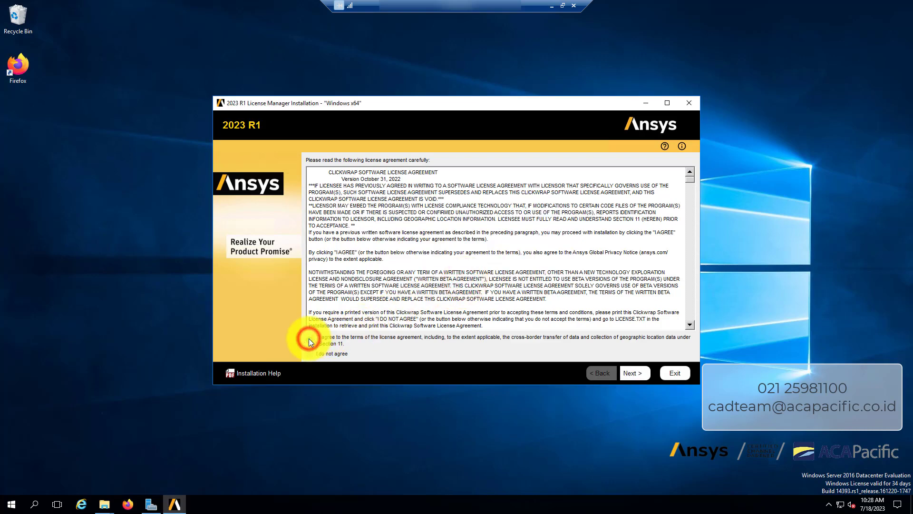
left_click(635, 371)
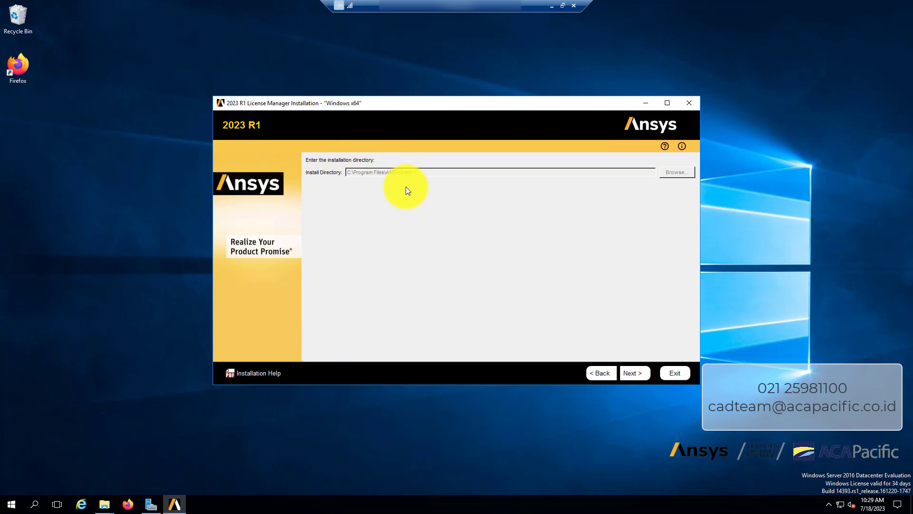
Step: Install Ansys, Inc. License Manager using the preset installation directory C:\Program Files\ANSYS Inc
left_click(632, 373)
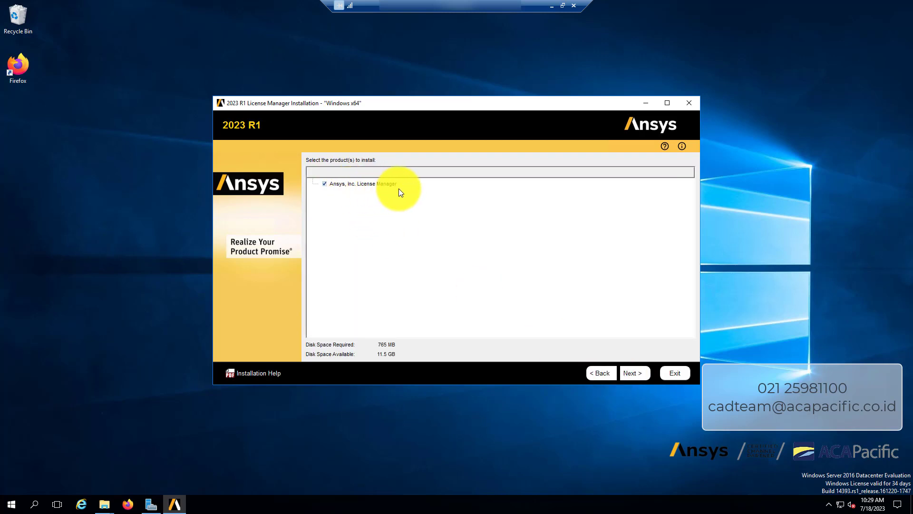
left_click(630, 374)
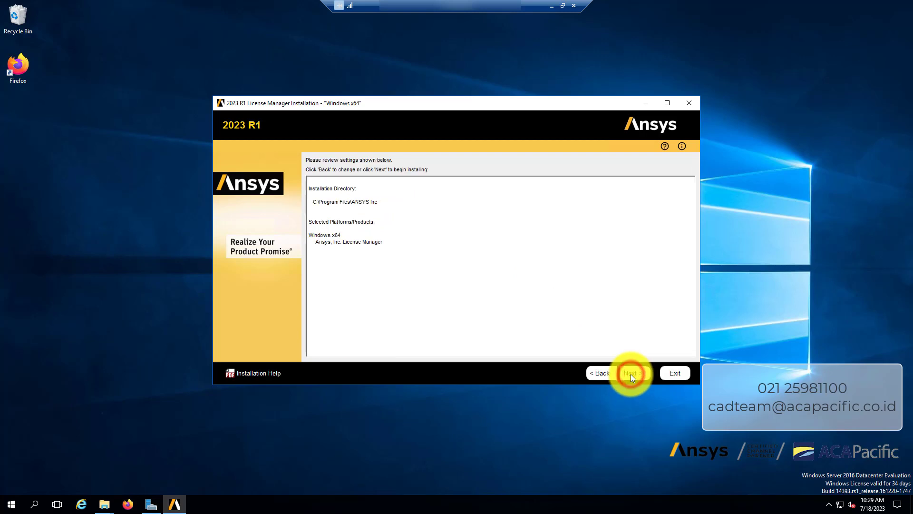
left_click(634, 373)
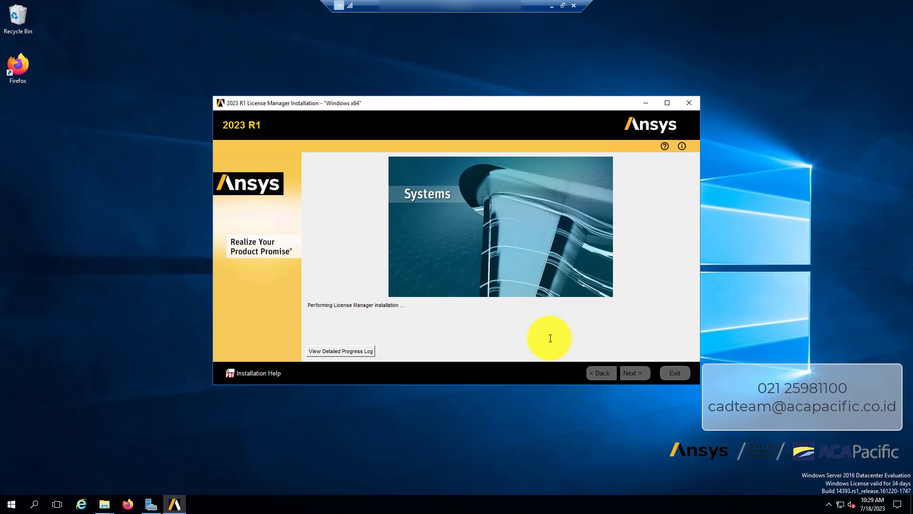
Step: Review the detailed progress log for the licensing configuration status, then close the log
left_click(355, 350)
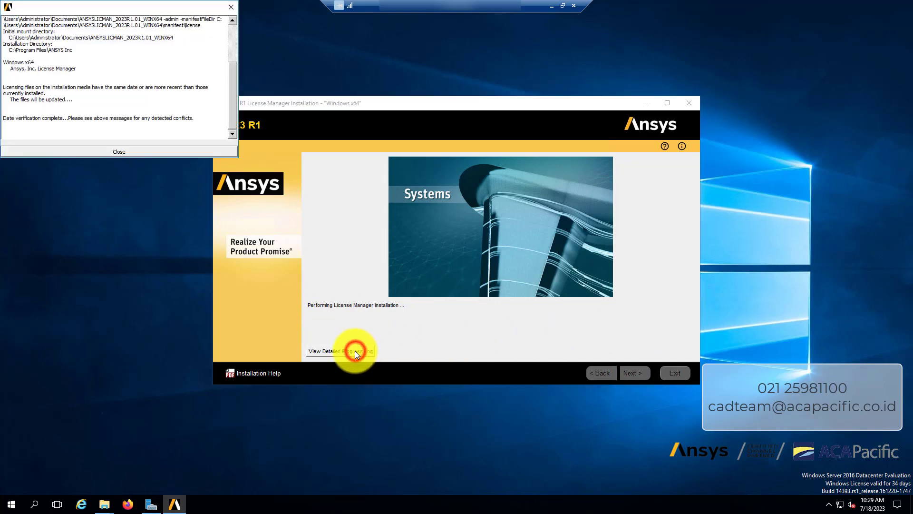
left_click_drag(164, 11, 186, 161)
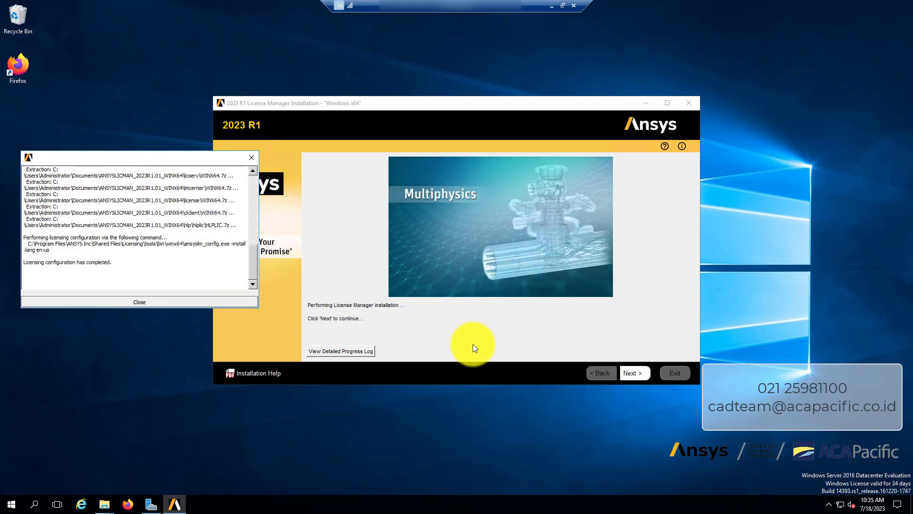
left_click_drag(25, 261, 106, 261)
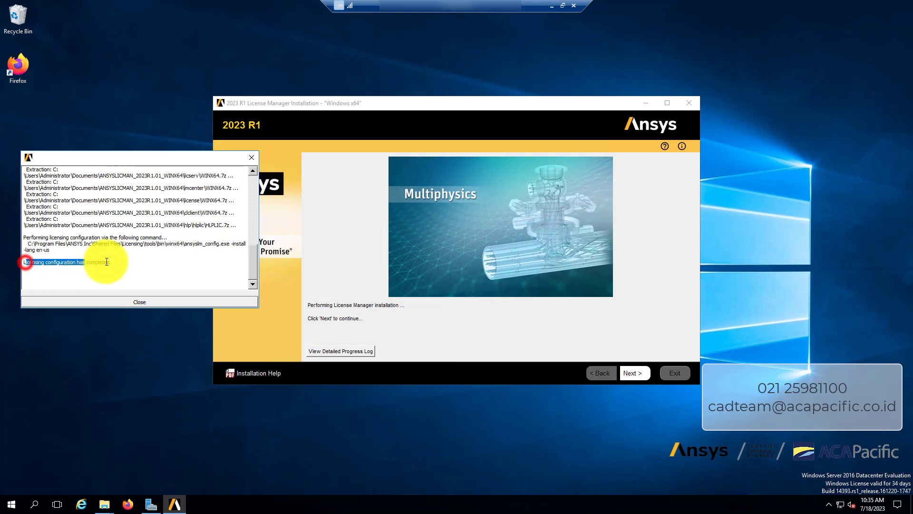
left_click(135, 260)
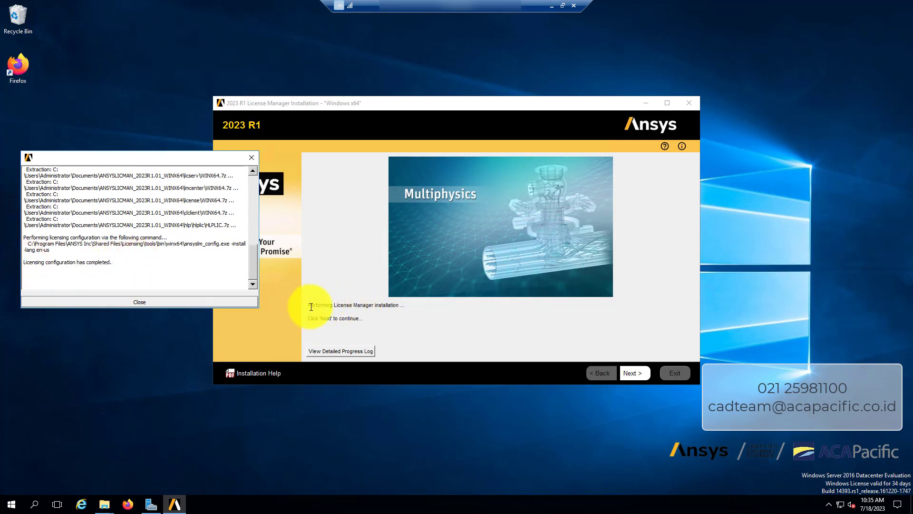
left_click(163, 303)
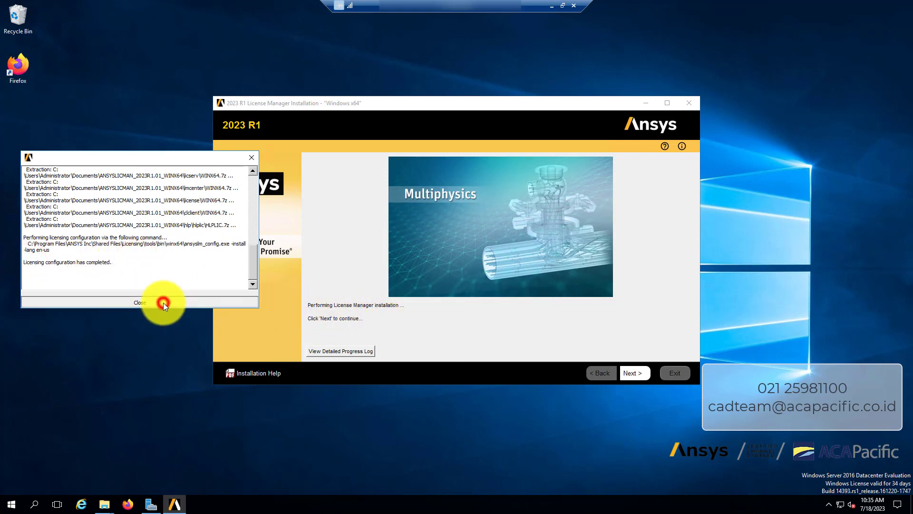
Step: Finish the installation with launching License Management Center upon exiting turned off, and exit the installer and launcher
left_click(638, 374)
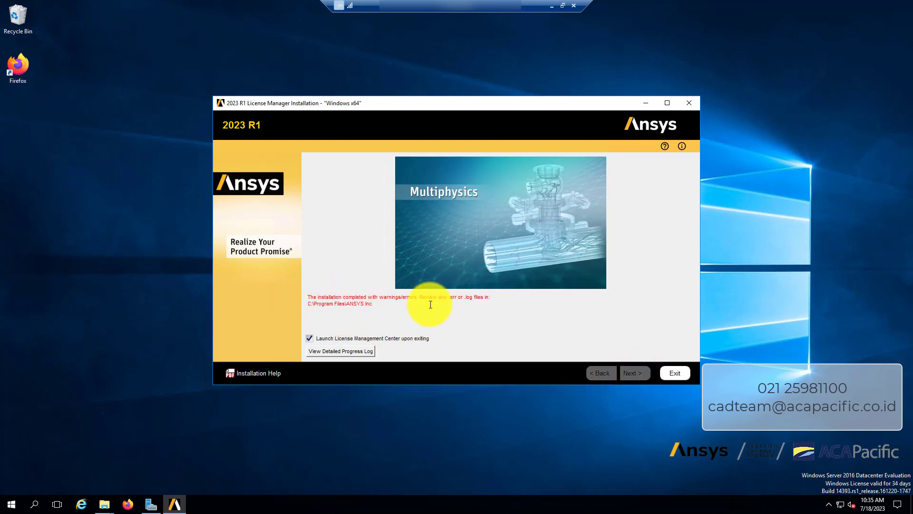
left_click(313, 338)
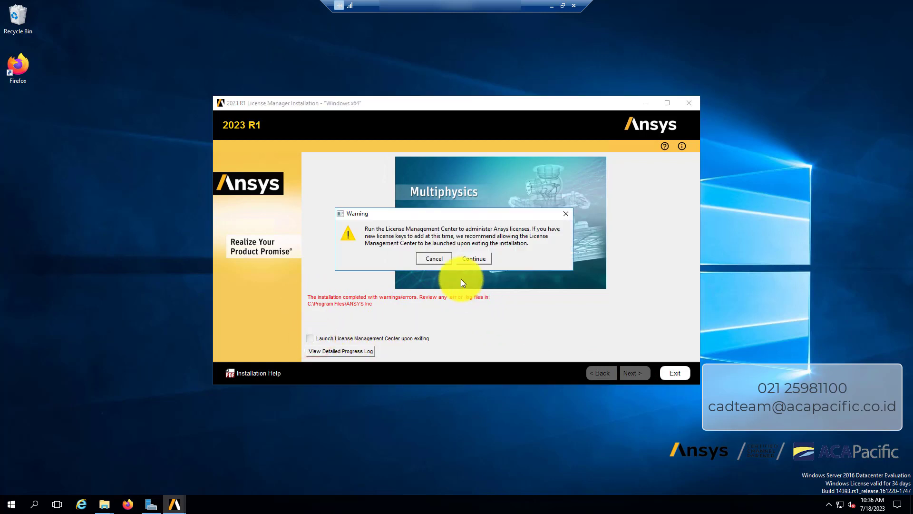
left_click(484, 258)
left_click(683, 372)
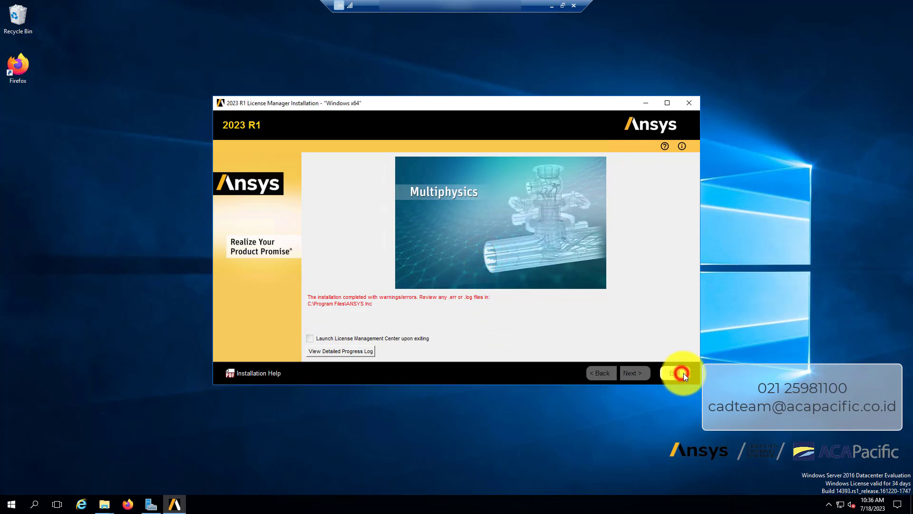
left_click(673, 371)
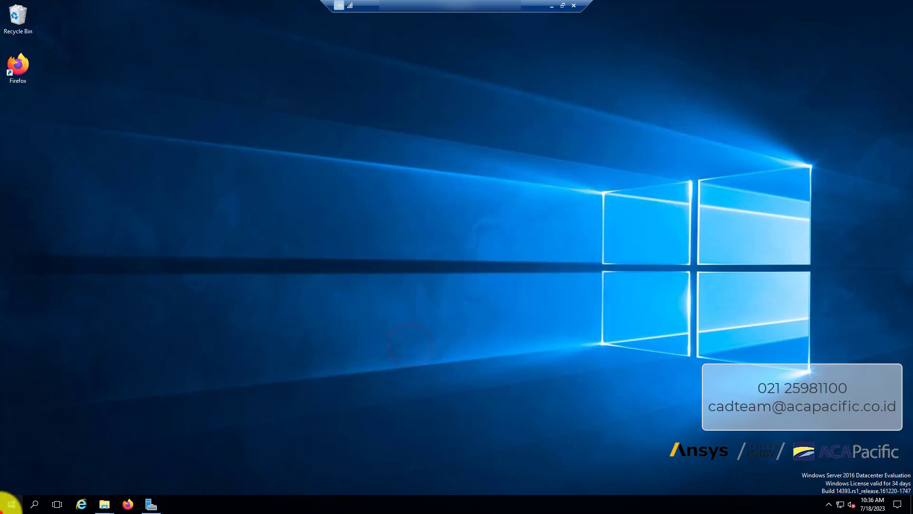
Step: Open ANSYS License Management Center from the installed ANSYS, Inc. License Manager programs
left_click(8, 505)
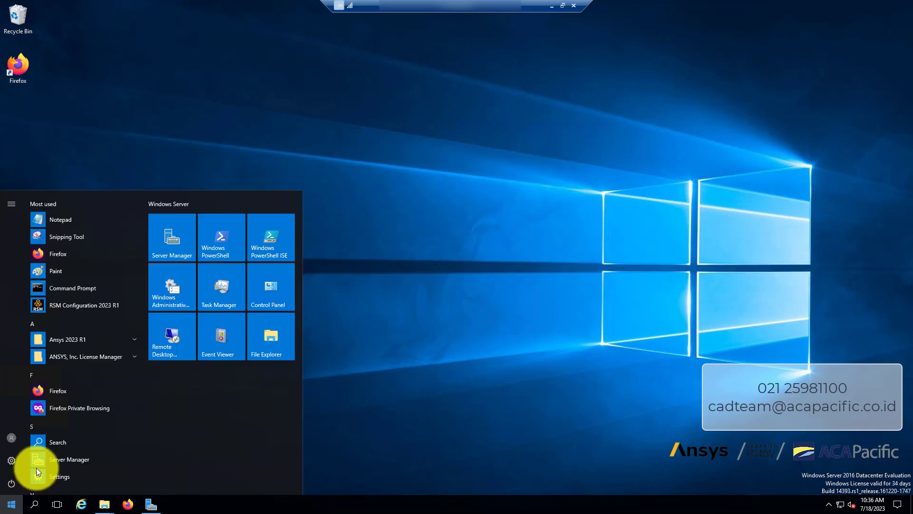
left_click(118, 356)
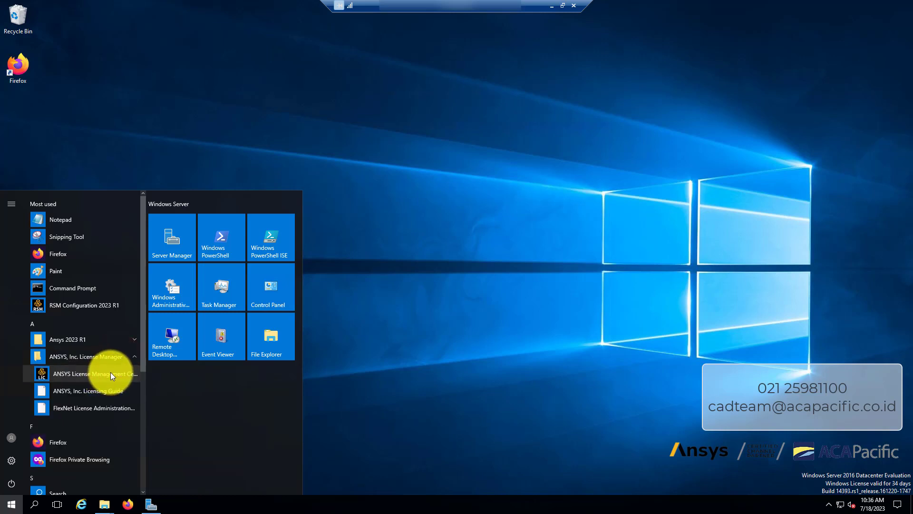
left_click(112, 373)
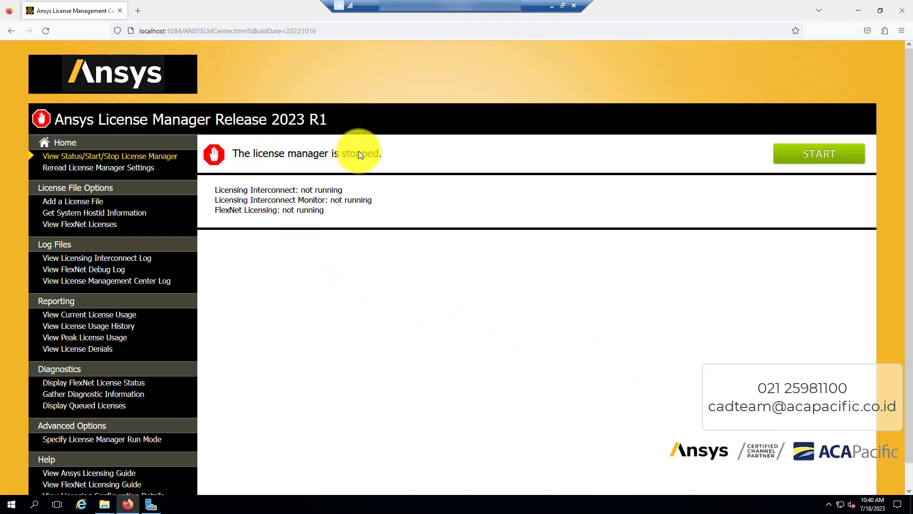
Step: View the FlexNet licenses to check whether a license file is installed
left_click(92, 229)
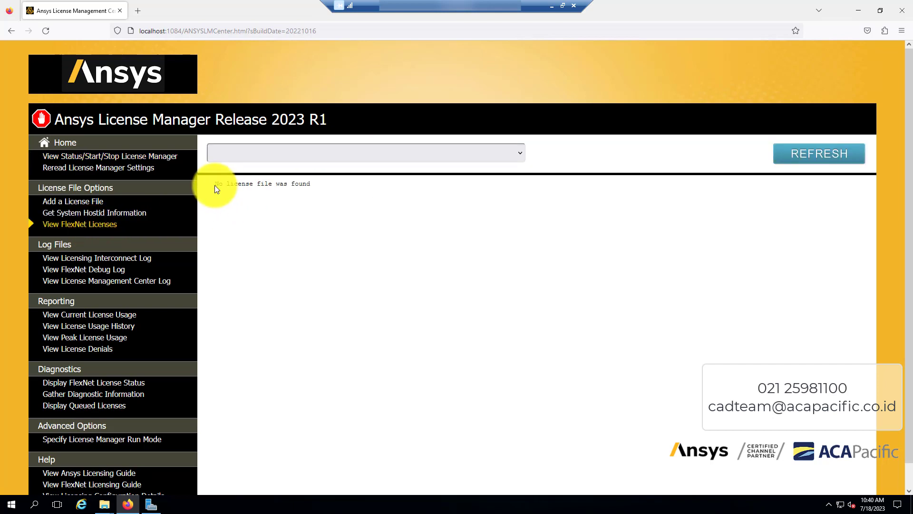
left_click_drag(215, 184, 324, 182)
left_click(329, 190)
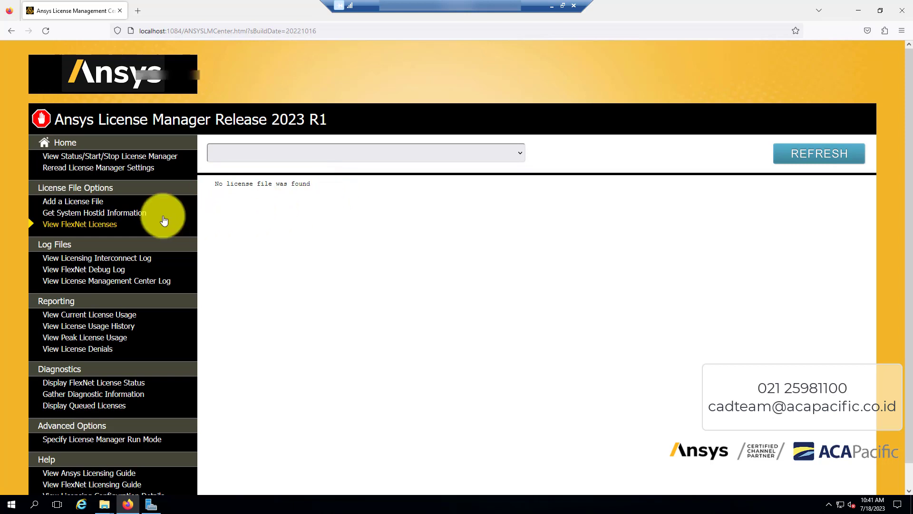
Step: Get the system hostid information and examine the server's hostname and platform
left_click(122, 215)
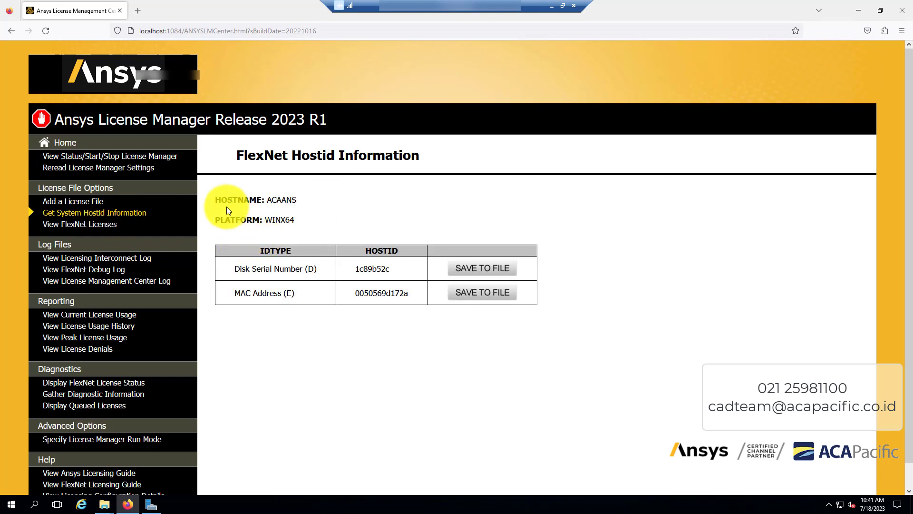
left_click_drag(217, 199, 263, 201)
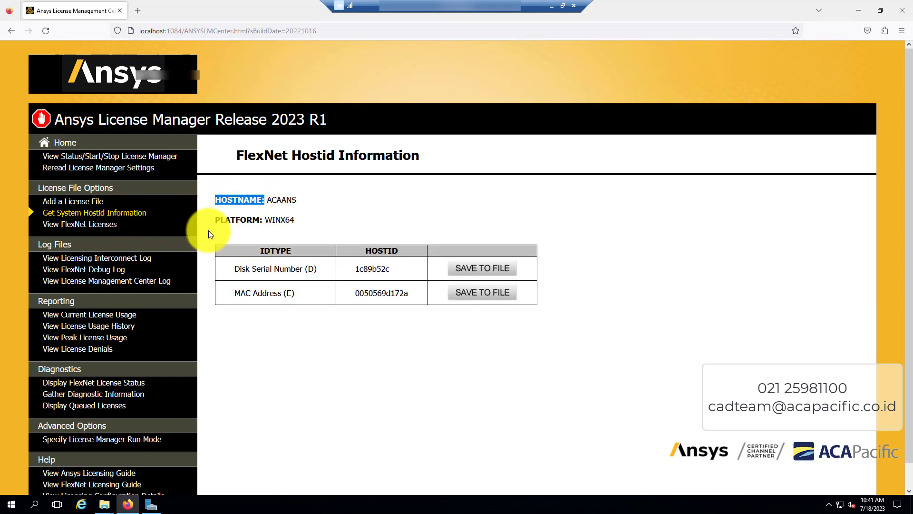
left_click_drag(215, 220, 262, 218)
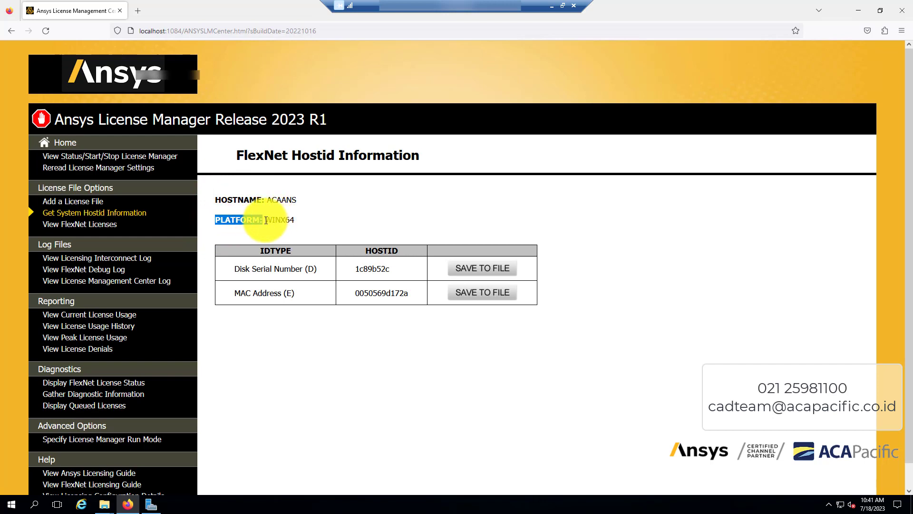
left_click(265, 219)
left_click_drag(285, 218, 294, 218)
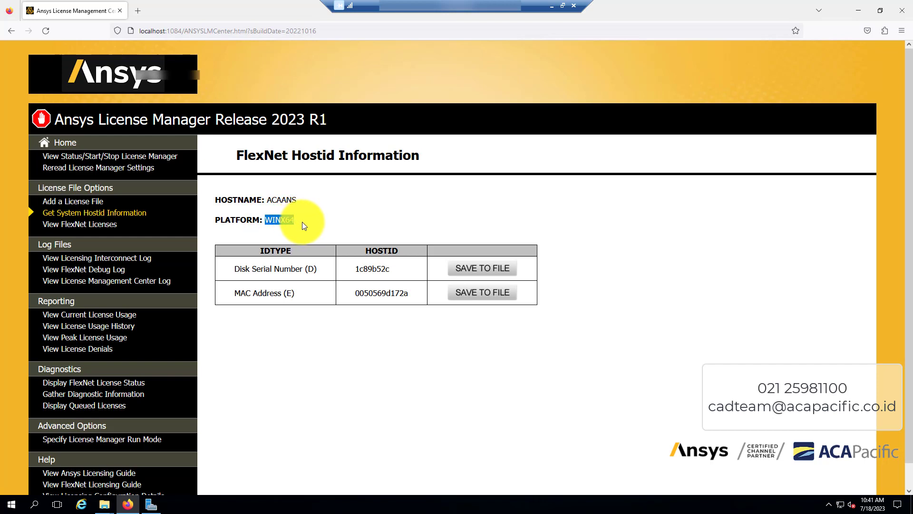
left_click(304, 221)
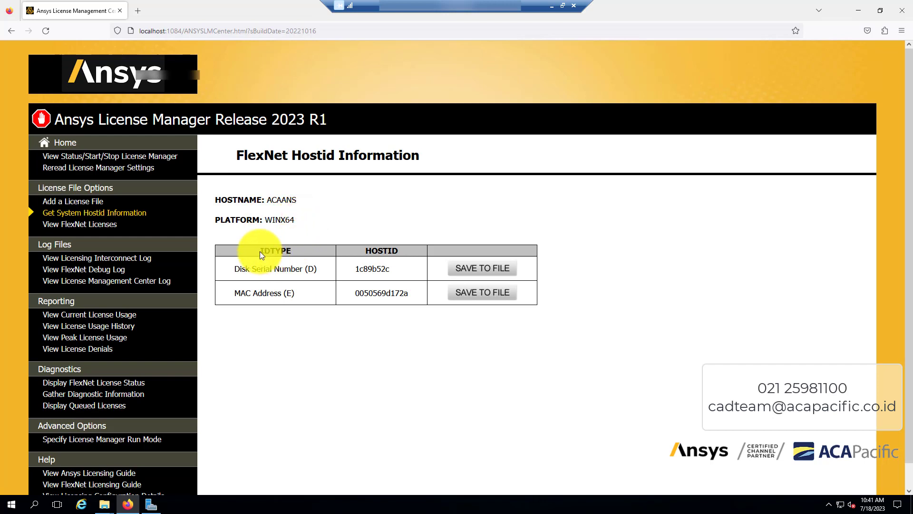
Step: Compare the available hostid types and save the Disk Serial Number (D) hostid to a file
left_click_drag(234, 269, 316, 270)
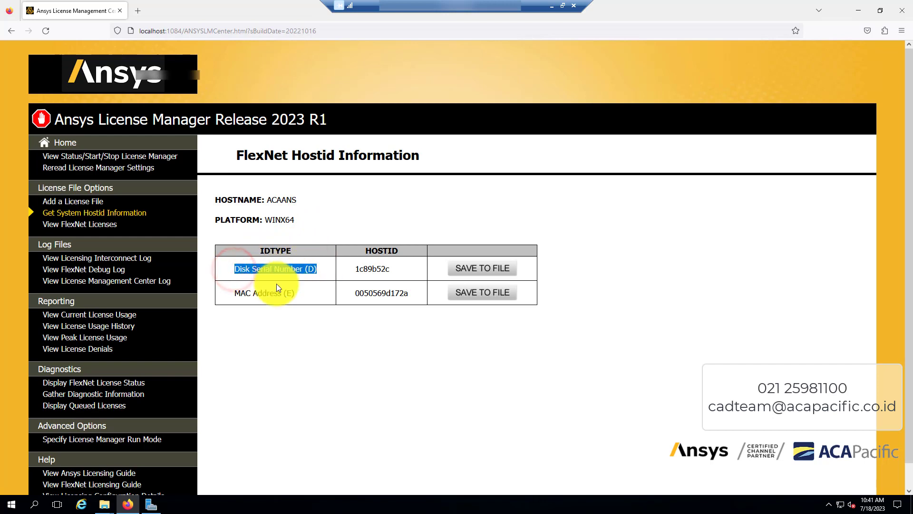
left_click_drag(240, 293, 296, 295)
left_click(296, 295)
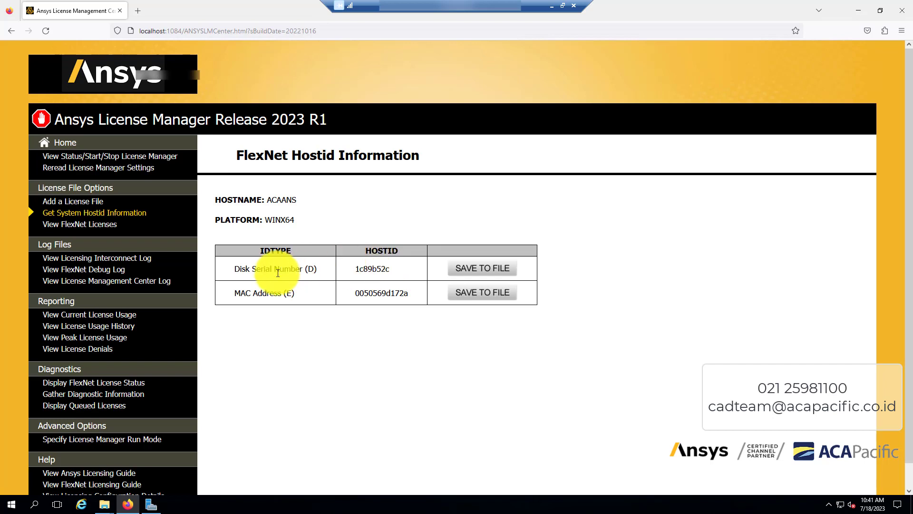
left_click(492, 271)
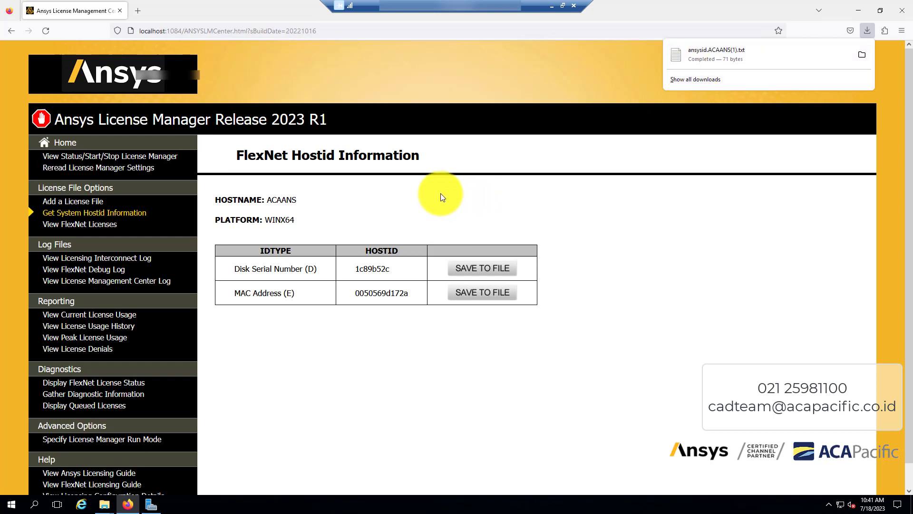
left_click(335, 186)
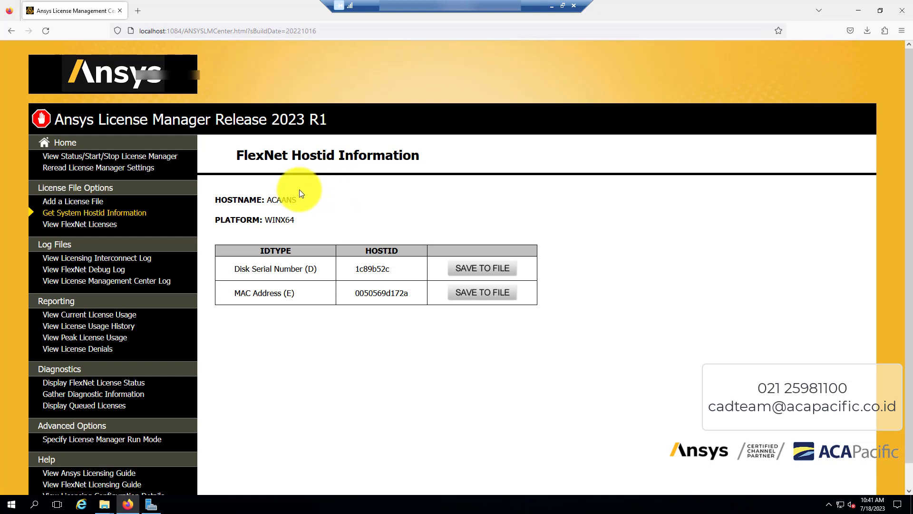
Step: Add the Ansys .lic license file from the Downloads folder and install it, letting the license manager start
left_click(83, 205)
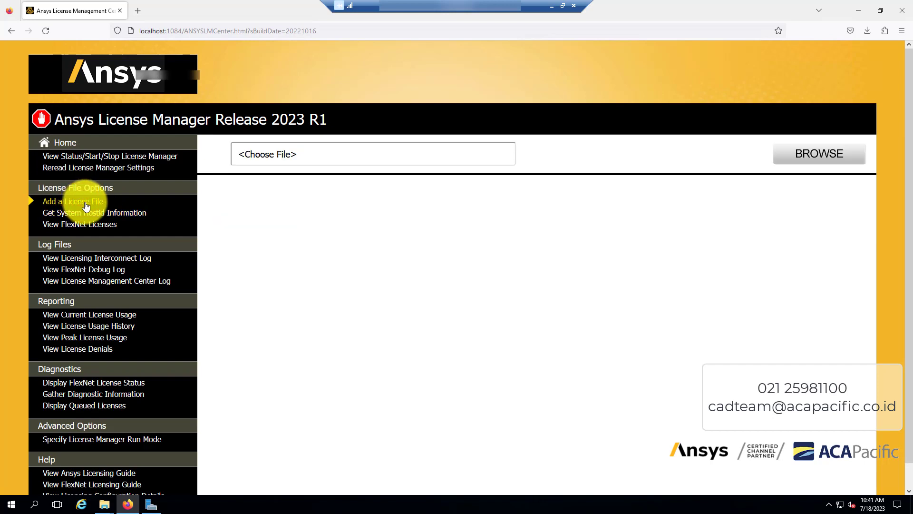
left_click(810, 150)
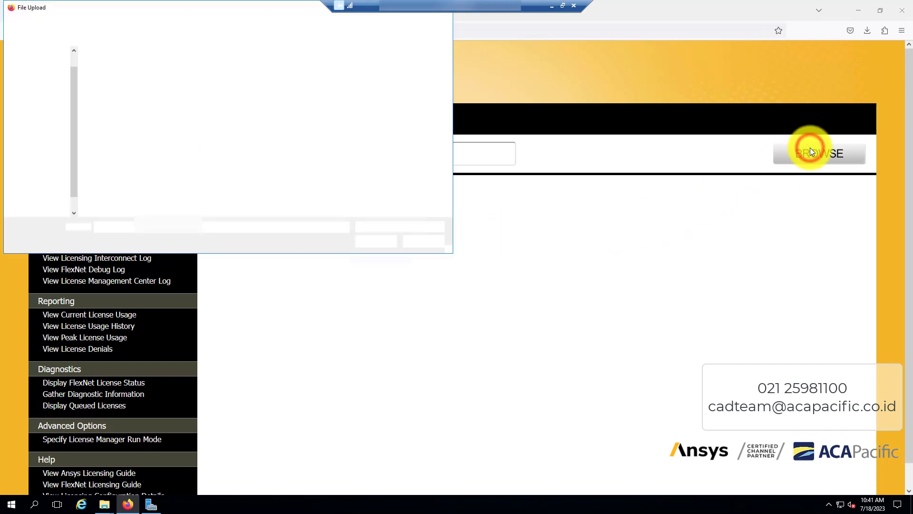
left_click(210, 164)
left_click(182, 77)
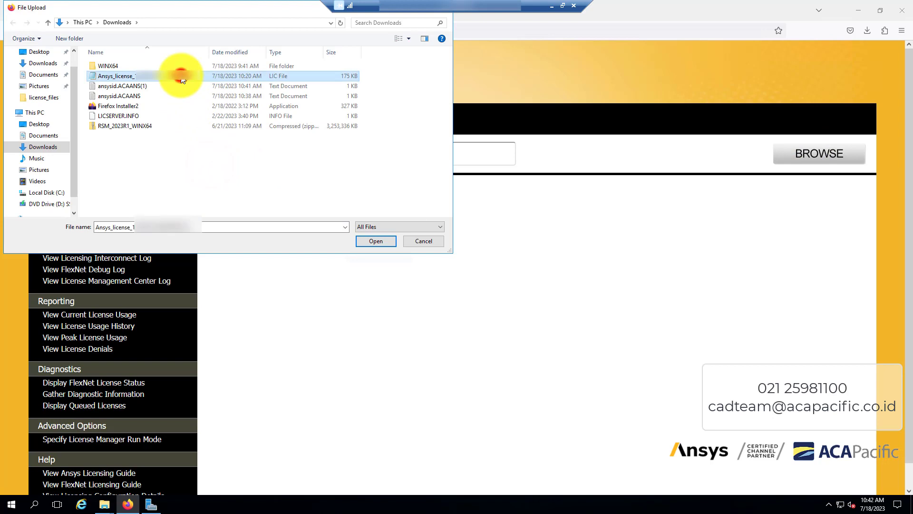
left_click(377, 242)
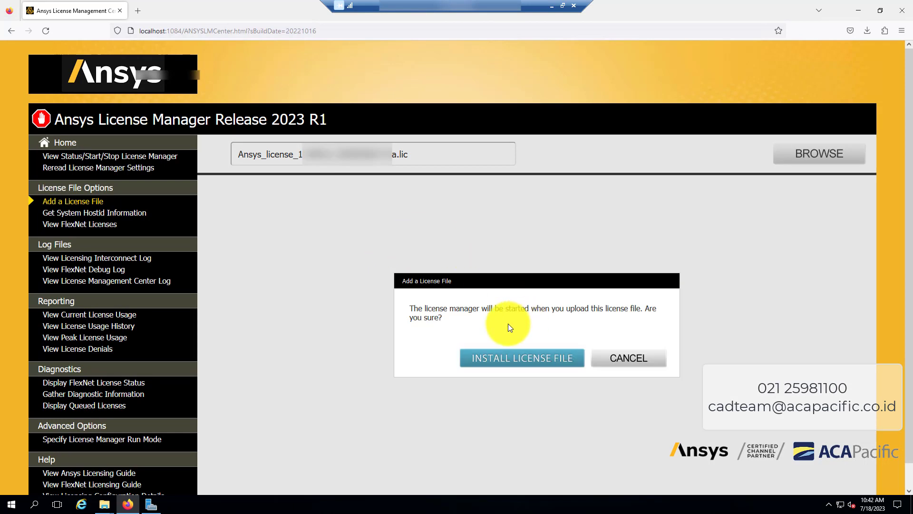
left_click(523, 359)
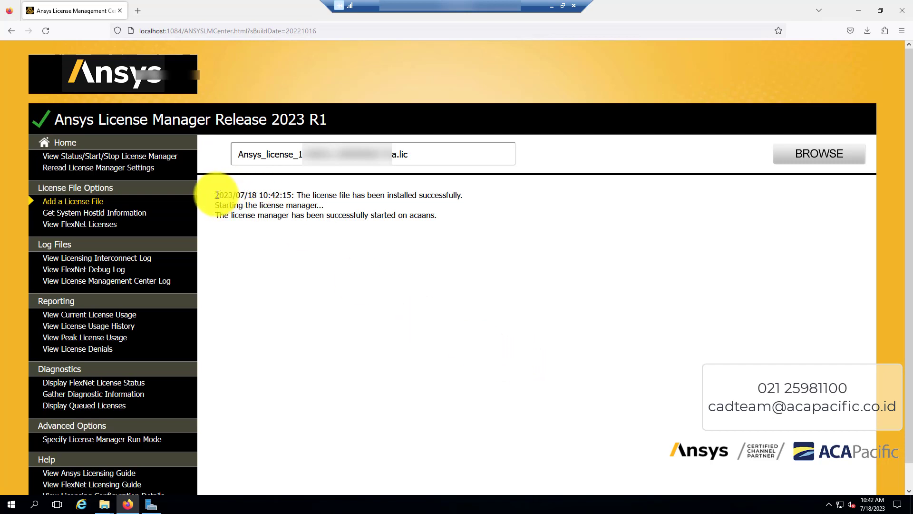
Step: Verify the license installation by checking the license manager status and the contents of the FlexNet licenses
left_click_drag(302, 195, 463, 195)
left_click(447, 205)
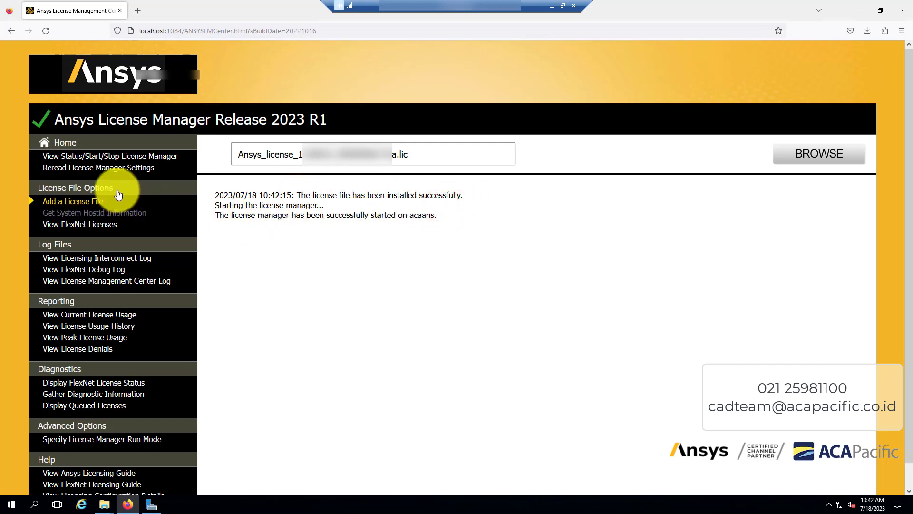
left_click(128, 156)
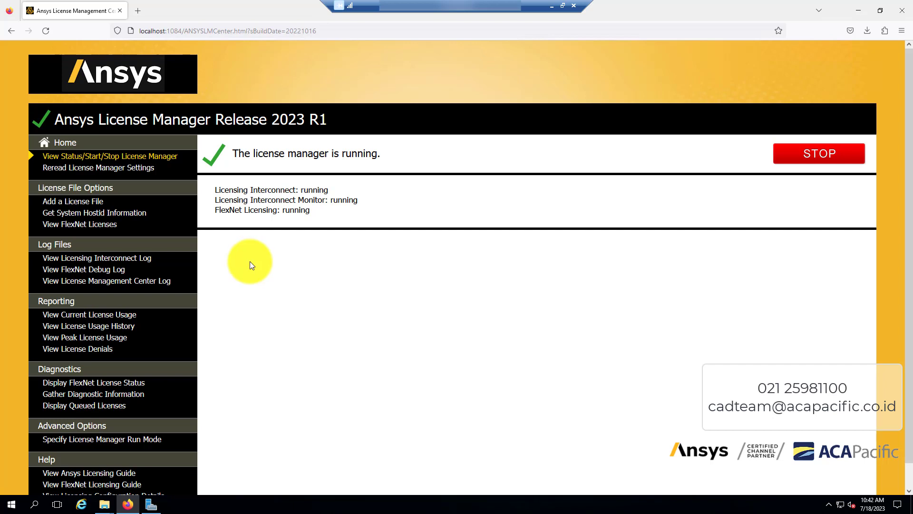
left_click(77, 229)
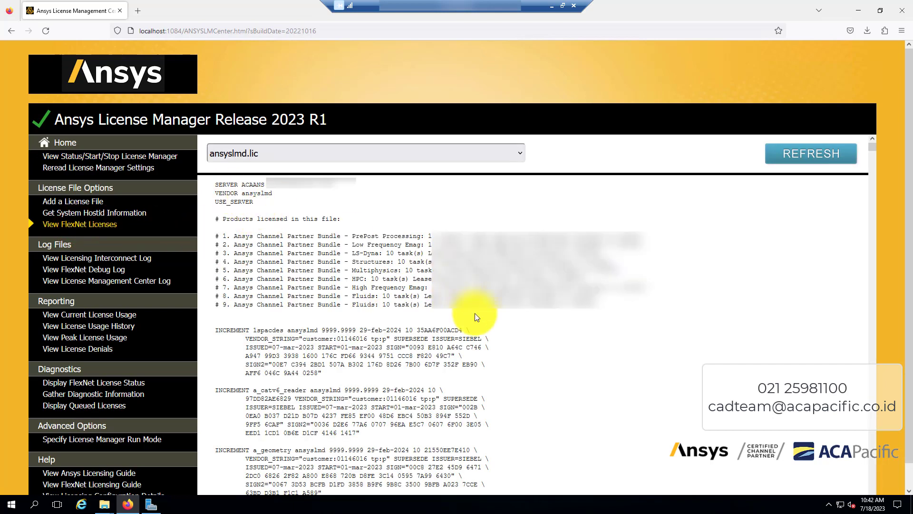
Step: View the current license usage and examine the used and available counts for the Geometry Interface for CoCreate Modeling feature
left_click(105, 316)
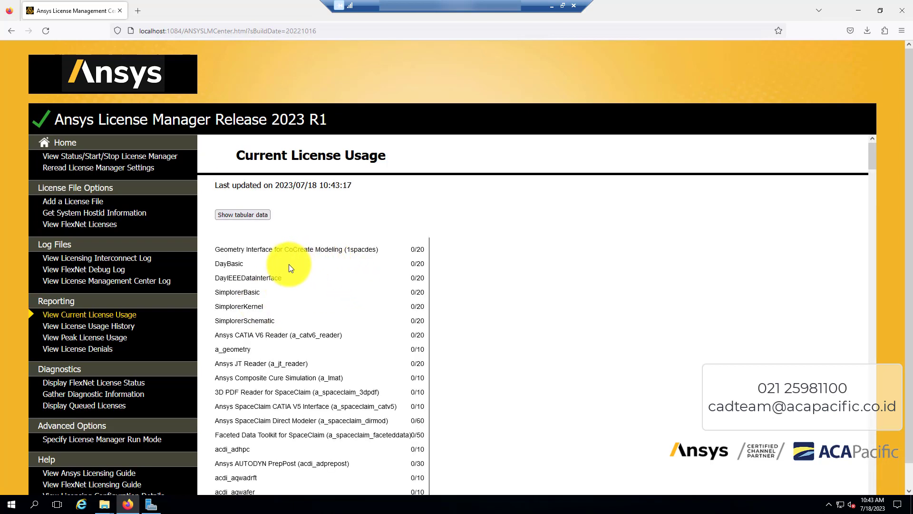
left_click_drag(218, 248, 334, 250)
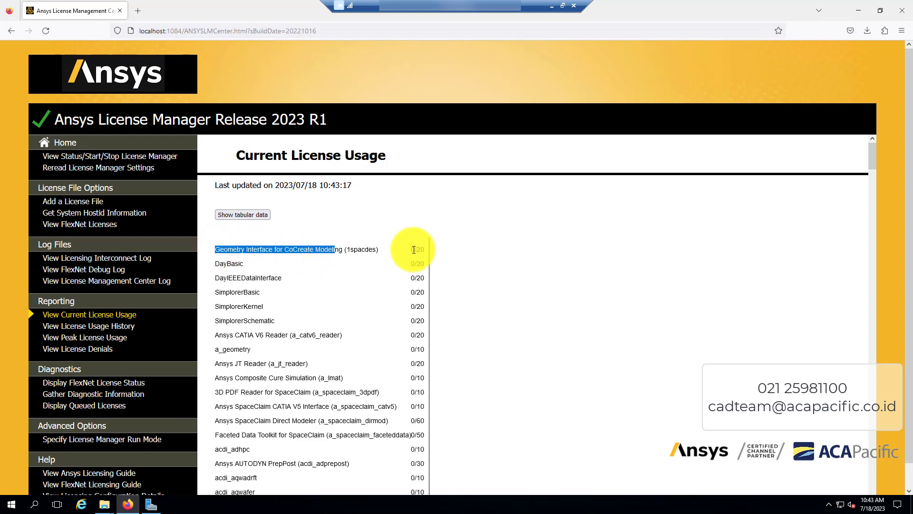
left_click_drag(412, 249, 434, 248)
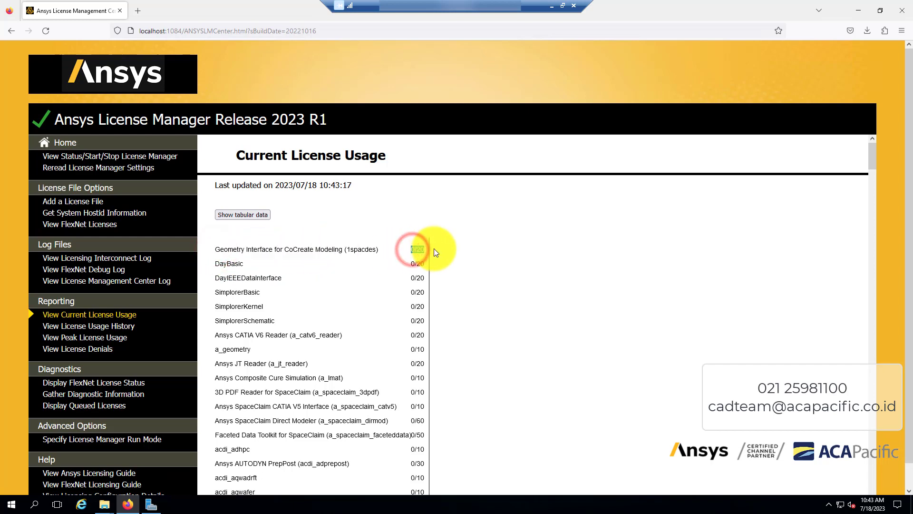
left_click(469, 292)
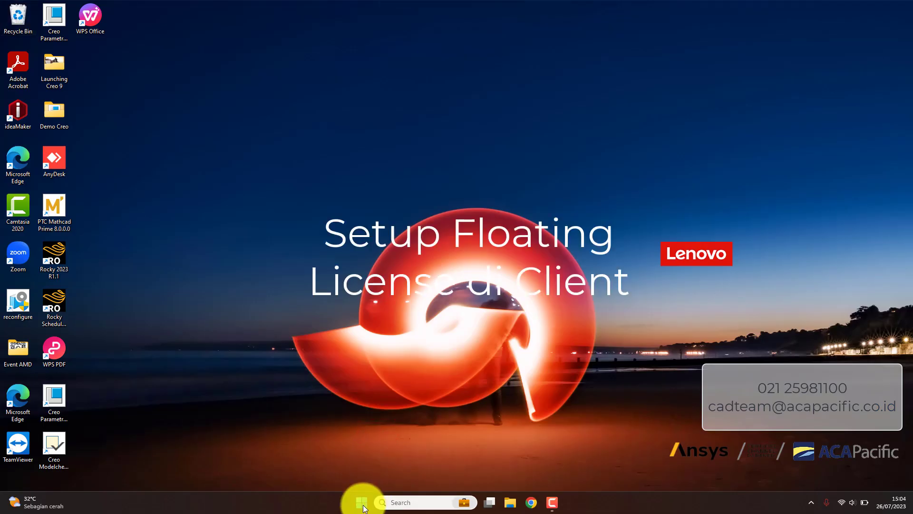
Step: On the client computer, run Ansys Licensing Settings 2023 R2 from the installed Ansys 2023 R2 programs as administrator
left_click(363, 504)
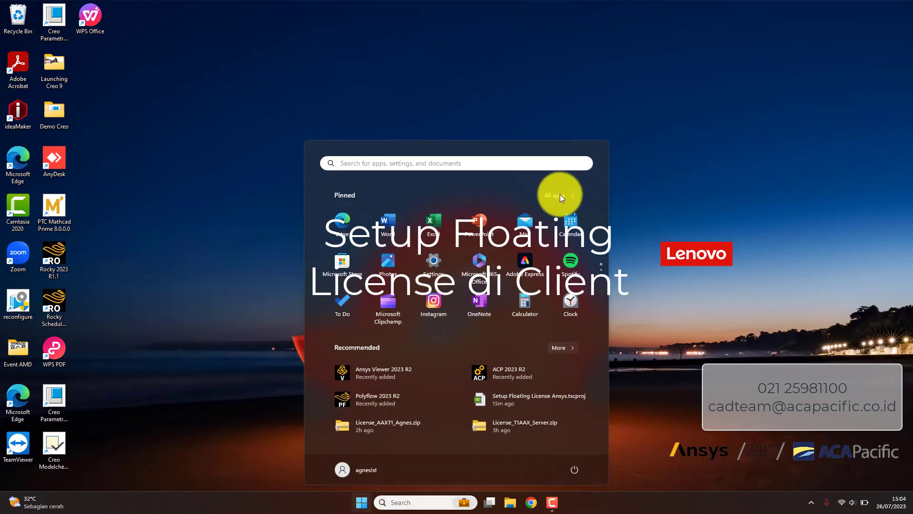
left_click(561, 195)
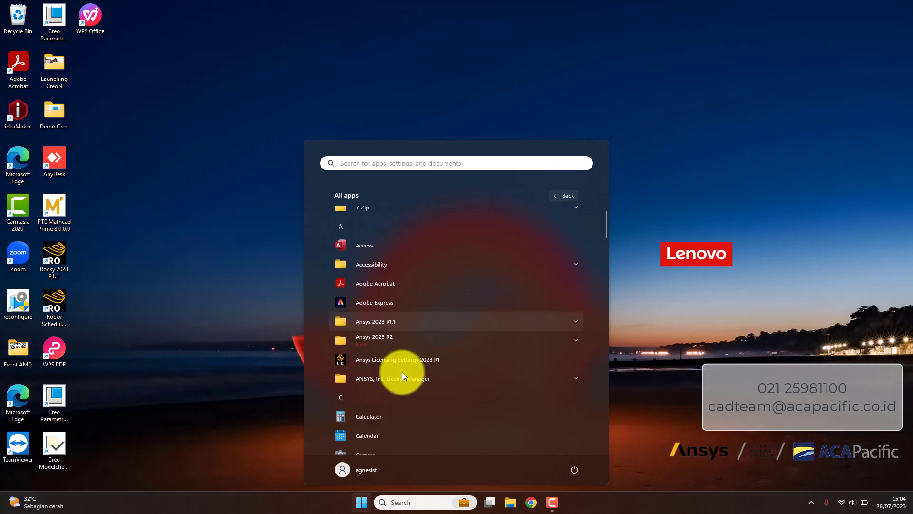
left_click(393, 338)
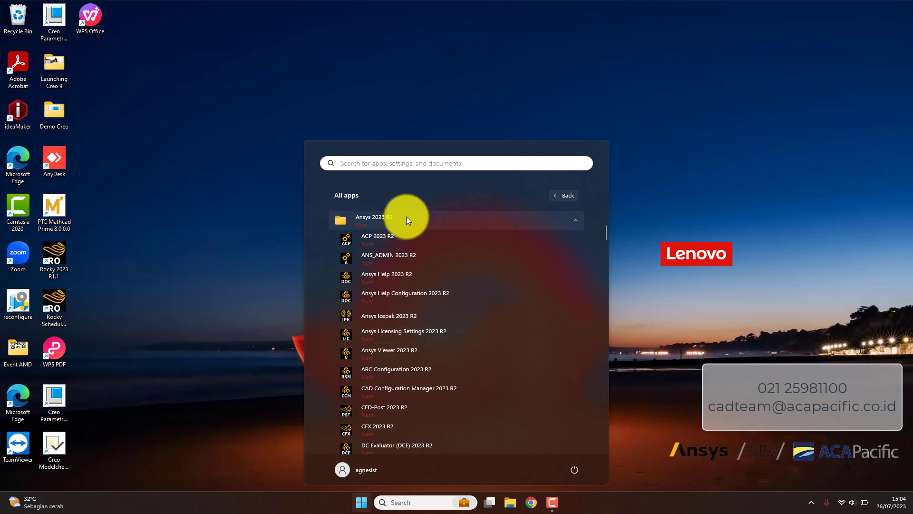
scroll(429, 319, "down", 1)
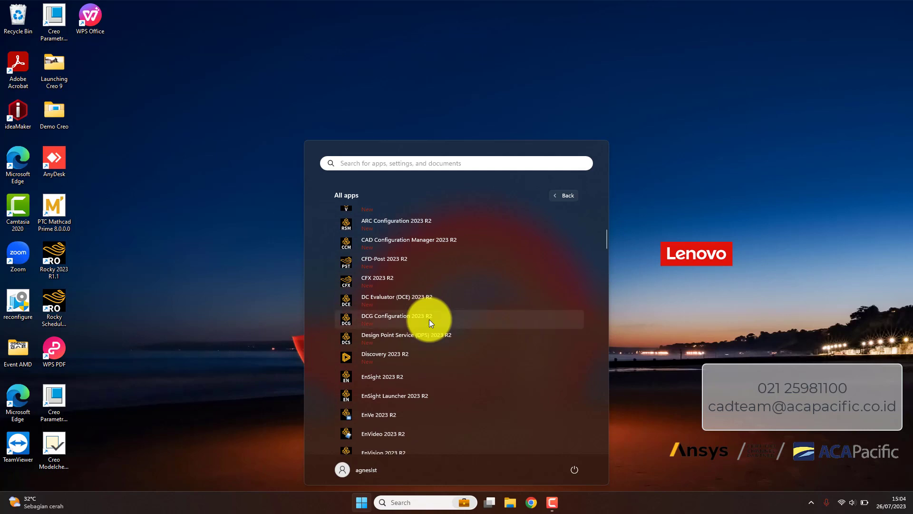
scroll(429, 319, "down", 5)
scroll(429, 319, "down", 10)
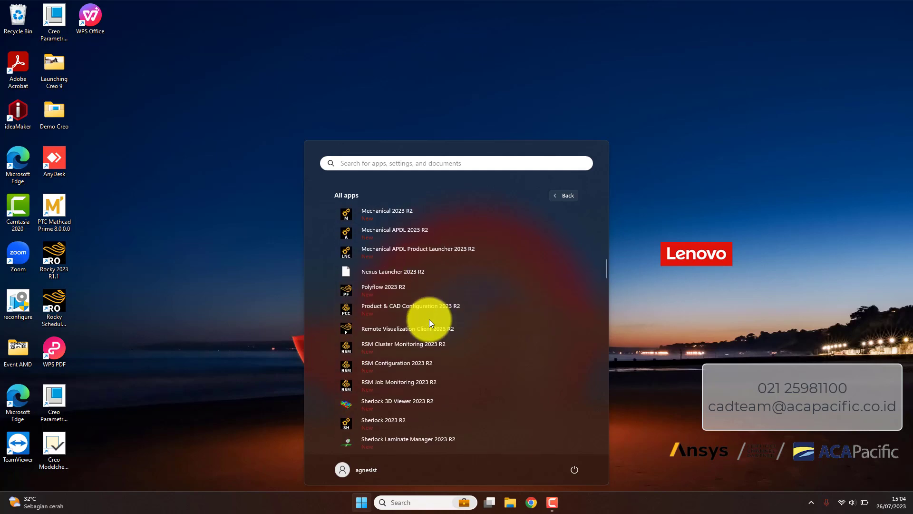
scroll(429, 318, "up", 8)
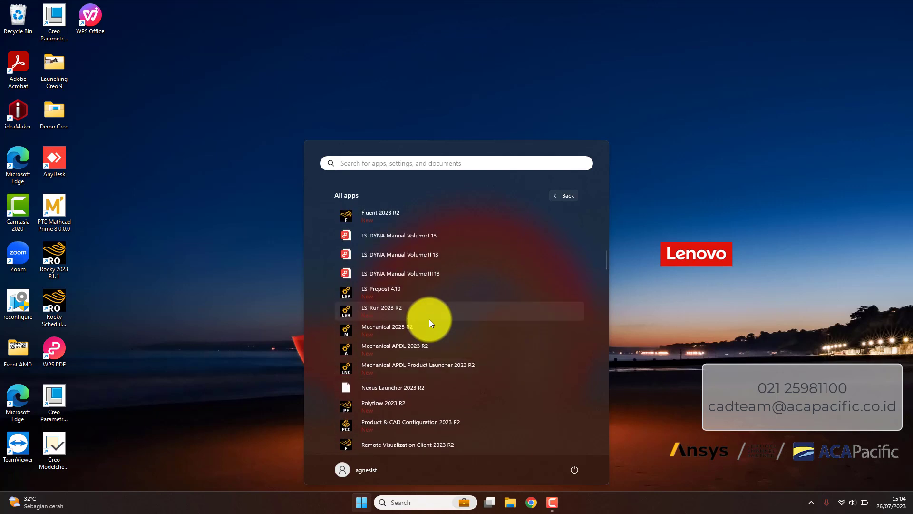
scroll(429, 319, "up", 3)
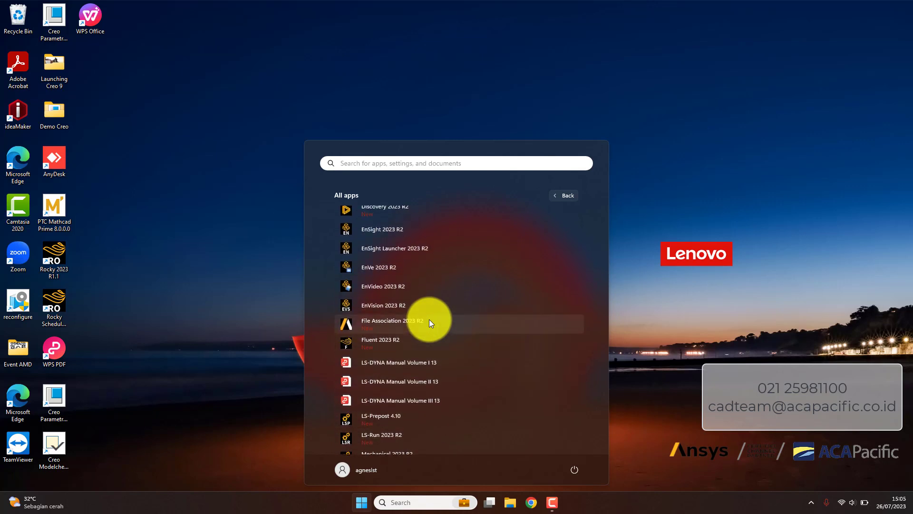
scroll(429, 318, "up", 6)
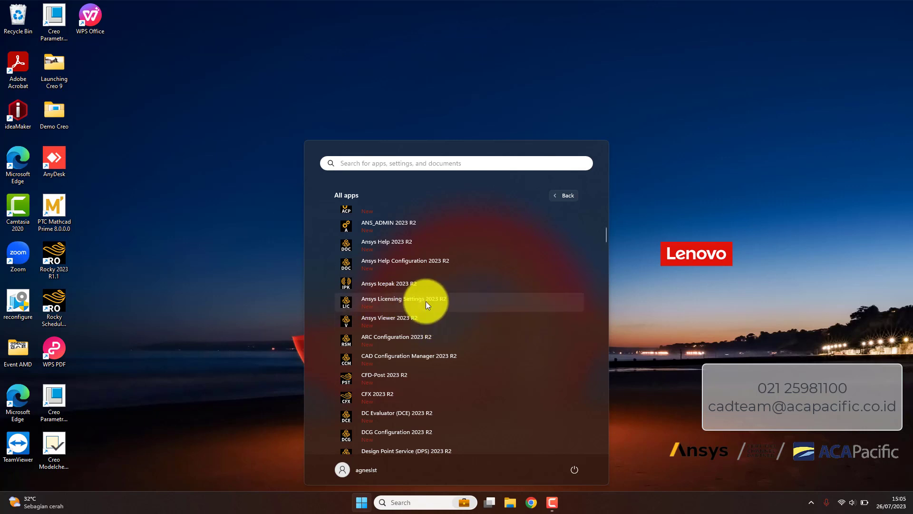
right_click(411, 301)
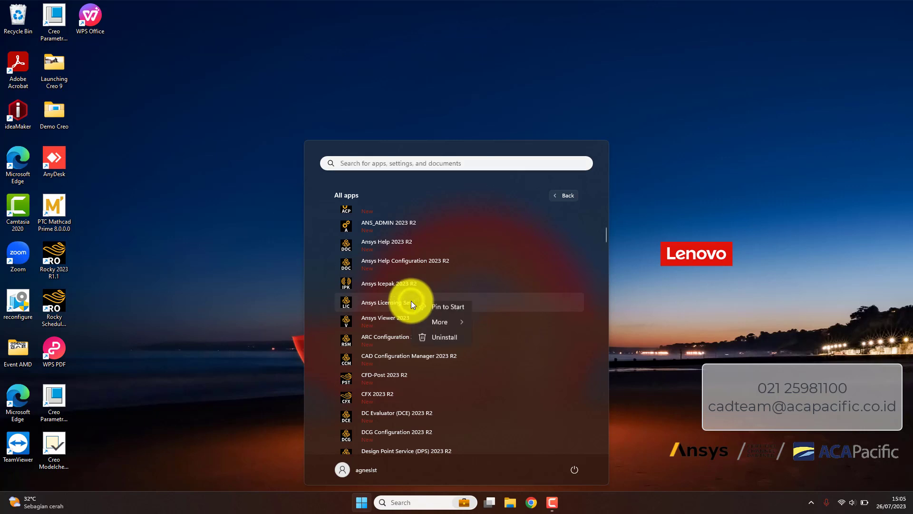
mouse_move(450, 325)
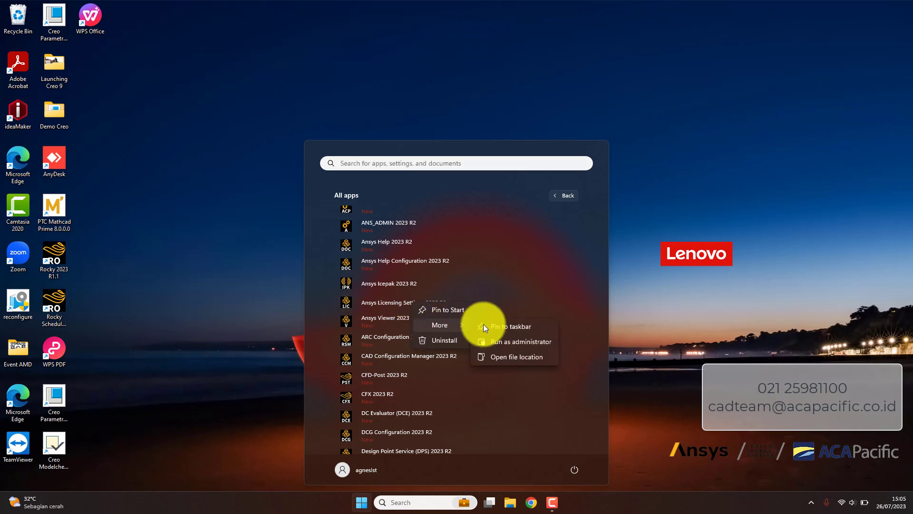
left_click(517, 340)
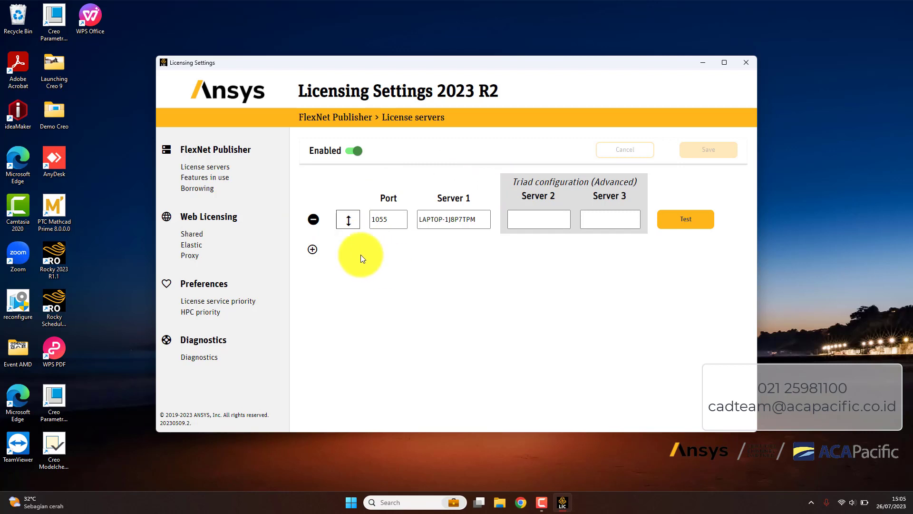
Step: Remove the existing license server entry and add a new one with port 1055
left_click(313, 219)
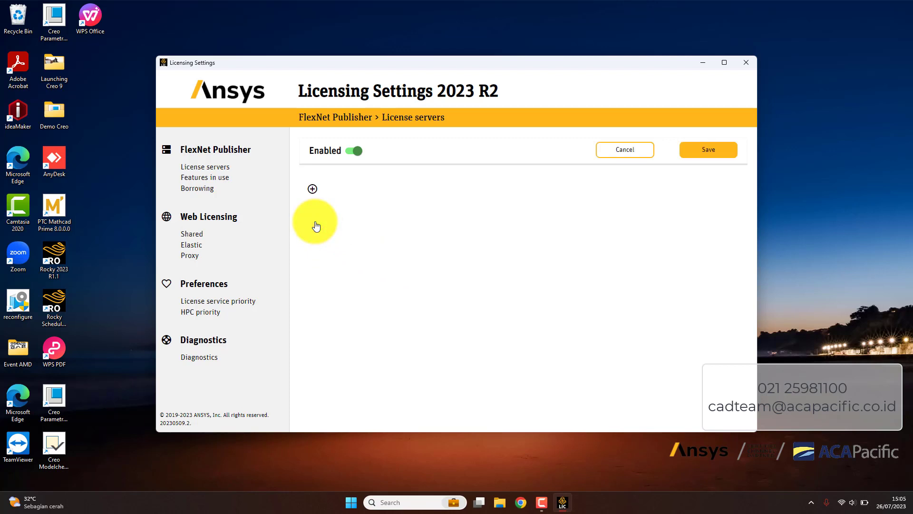
left_click(313, 190)
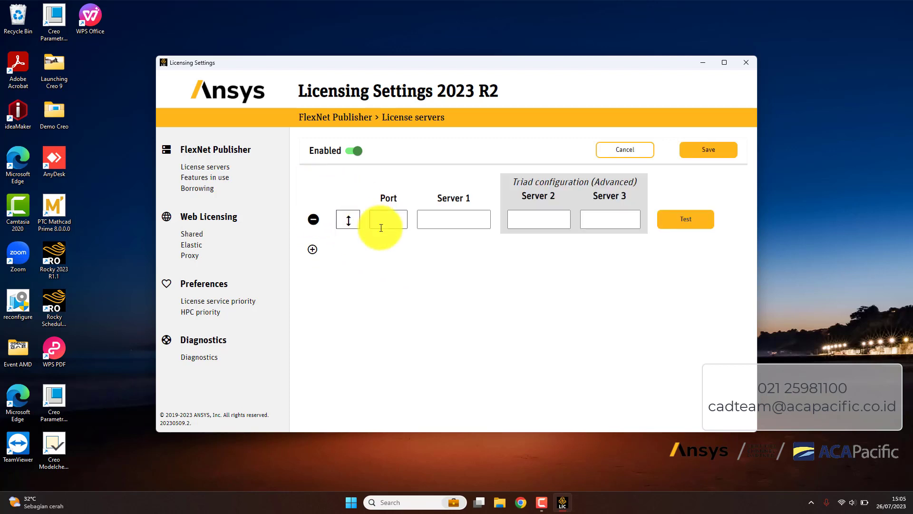
left_click(382, 227)
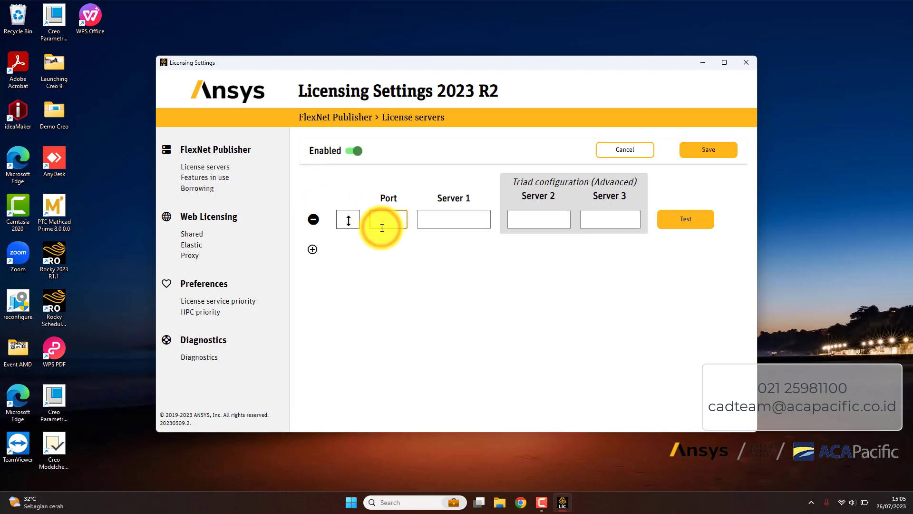
type("1055")
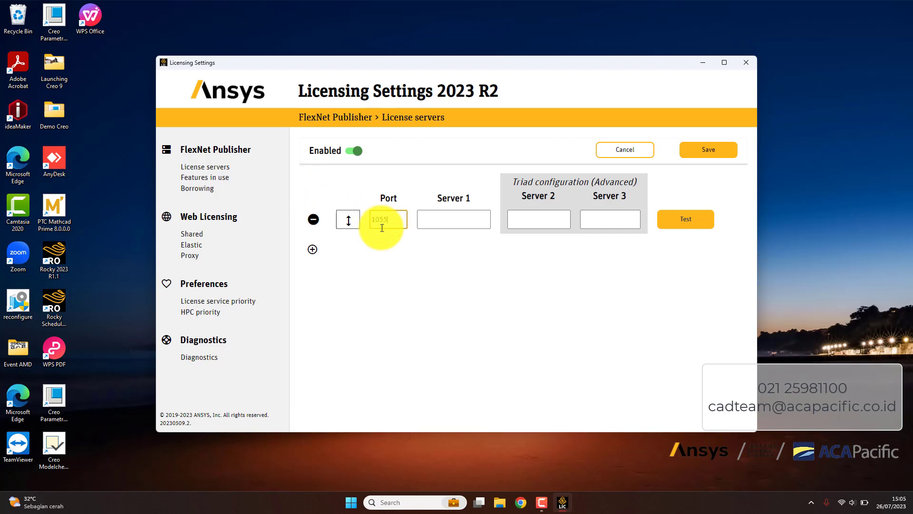
left_click(458, 218)
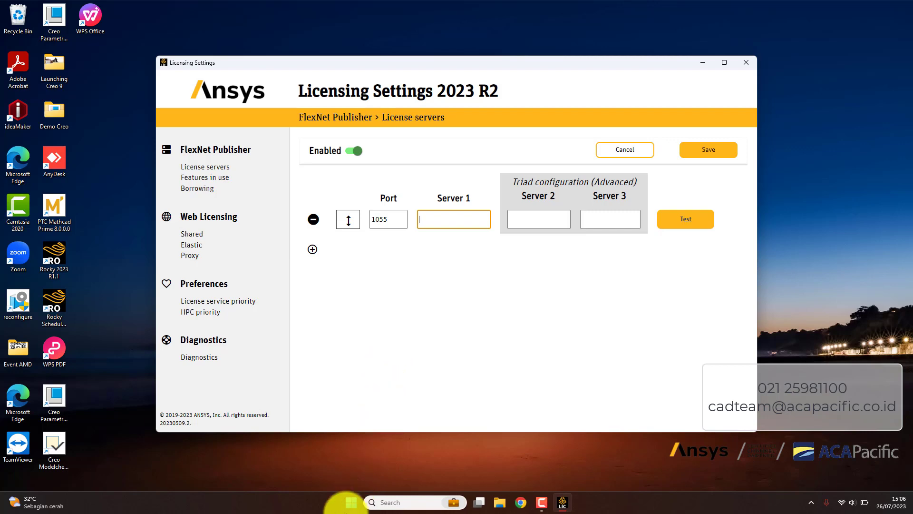
Step: Open Command Prompt and ping the license server ACAANS to check that it is reachable from the client
left_click(348, 503)
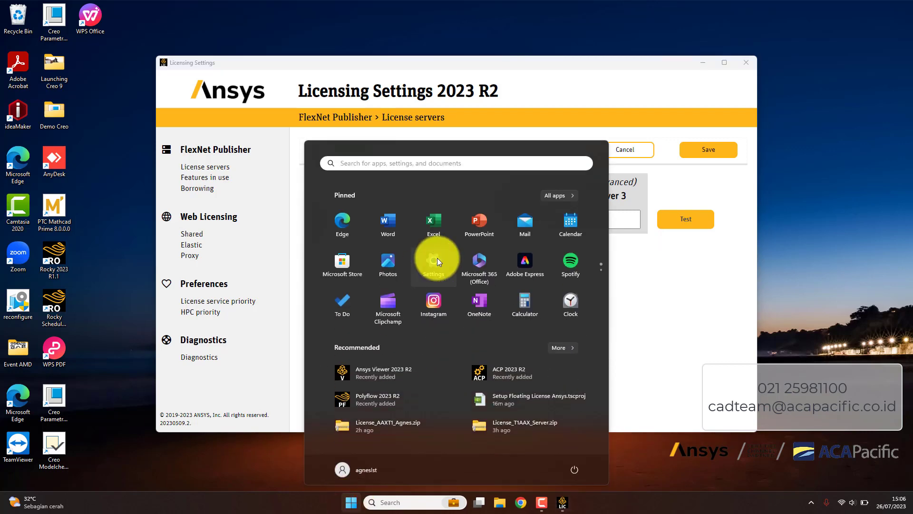
type("cmd")
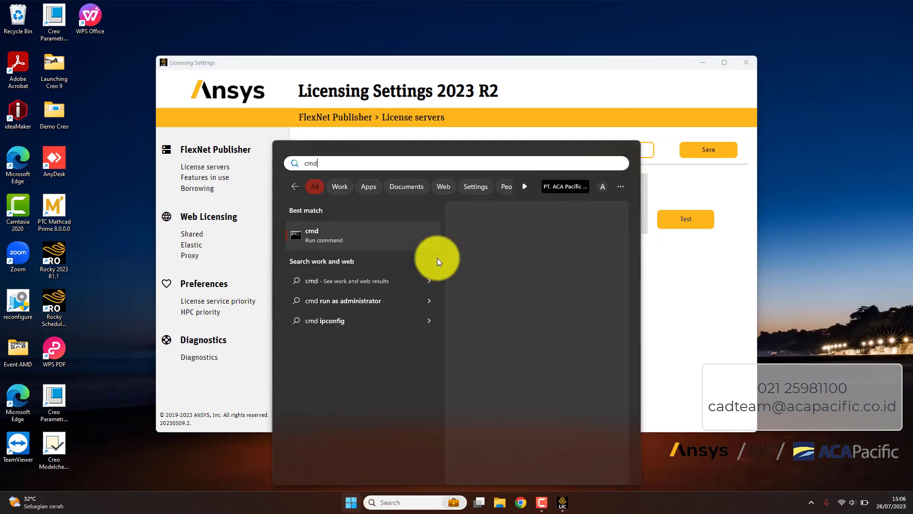
key("Return")
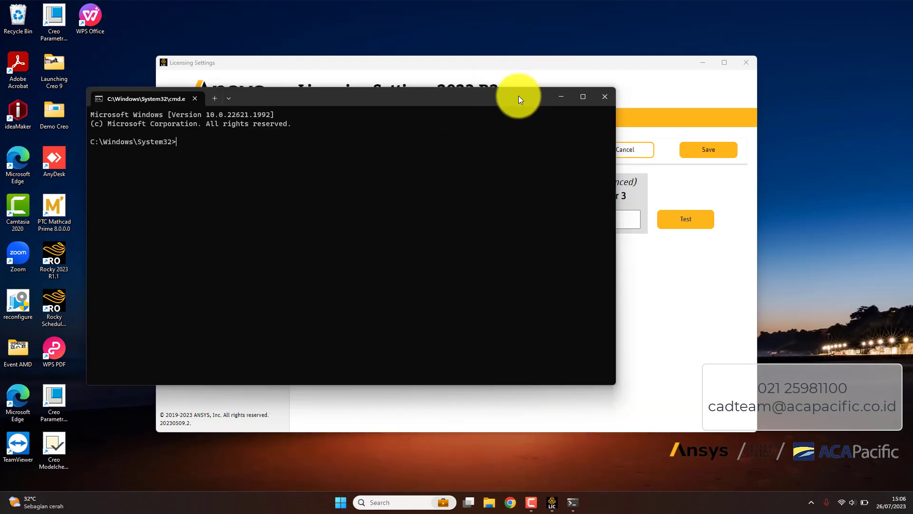
left_click_drag(518, 95, 538, 132)
type("p")
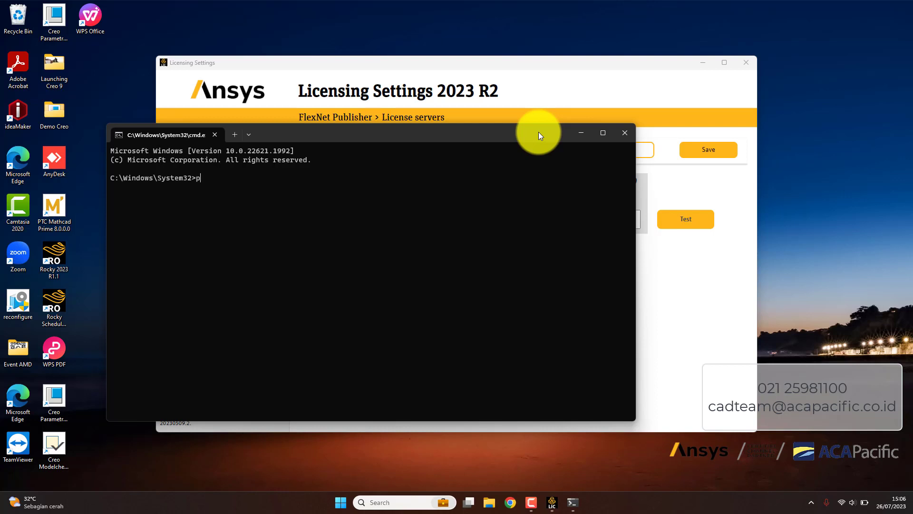
type("ing")
type("ACAANS")
key("Return")
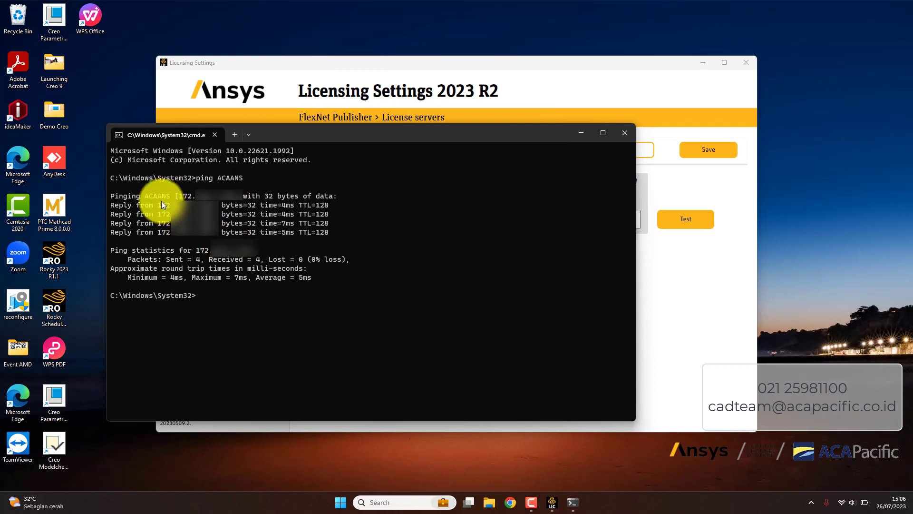
Step: In Licensing Settings, set Server 1 of the new entry to ACAANS and test the connection
left_click(691, 325)
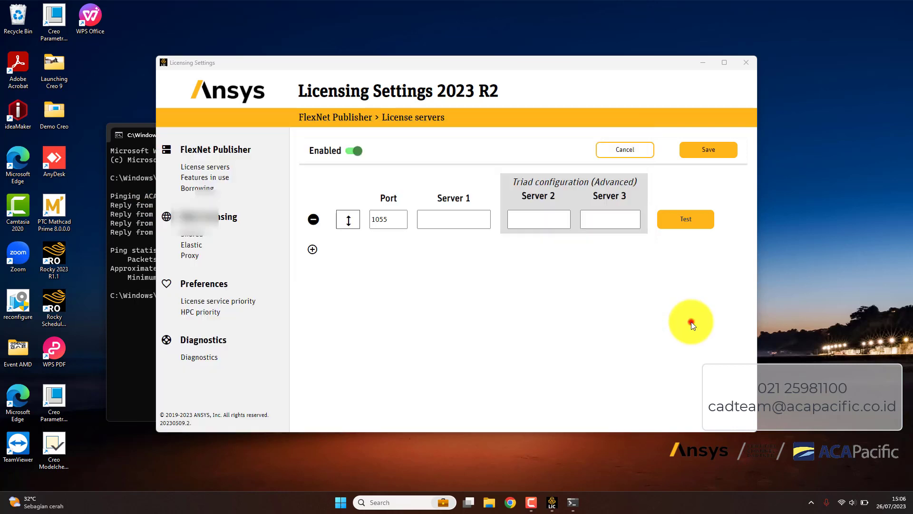
left_click(462, 224)
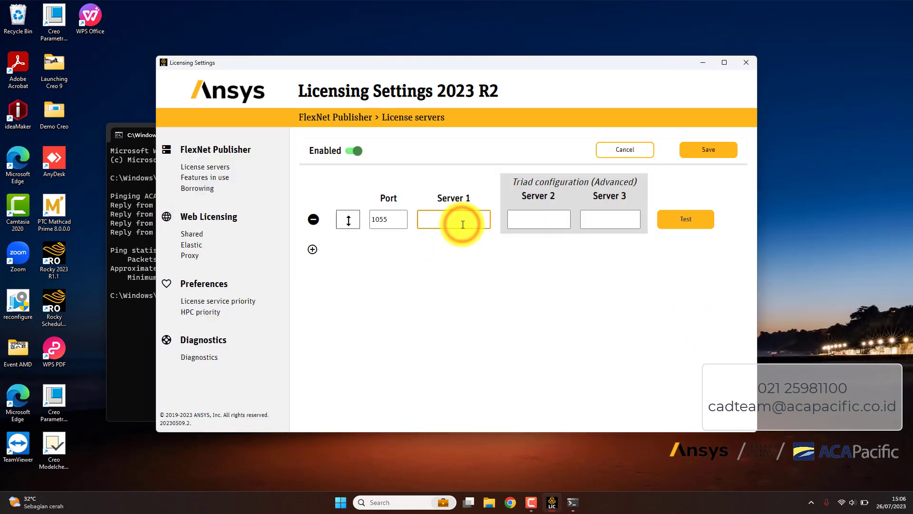
type("ACAANS")
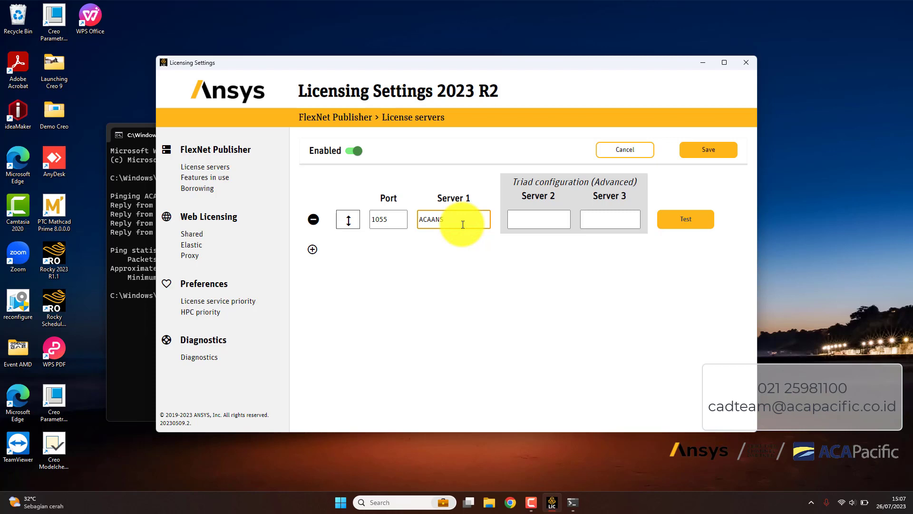
left_click(686, 223)
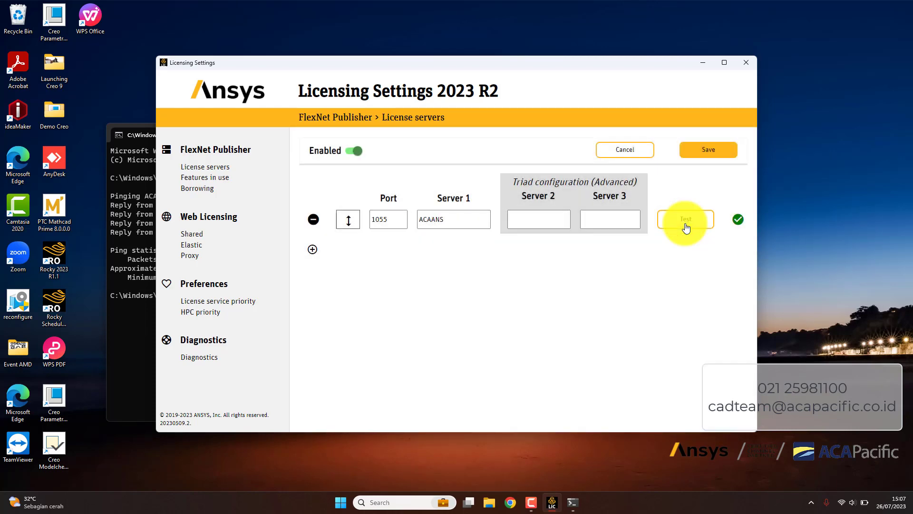
mouse_move(738, 228)
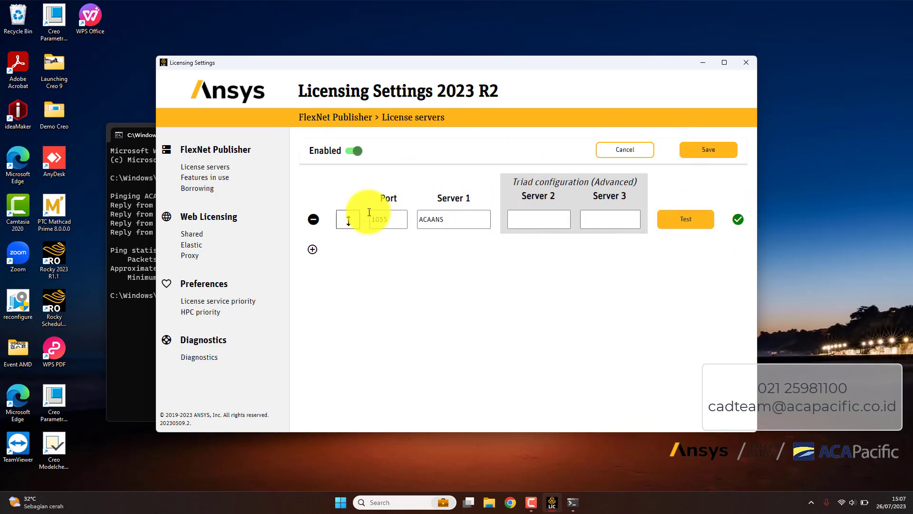
Step: Copy the license server's IP address from the ping output in Command Prompt and clear the stray text at the prompt
left_click(139, 230)
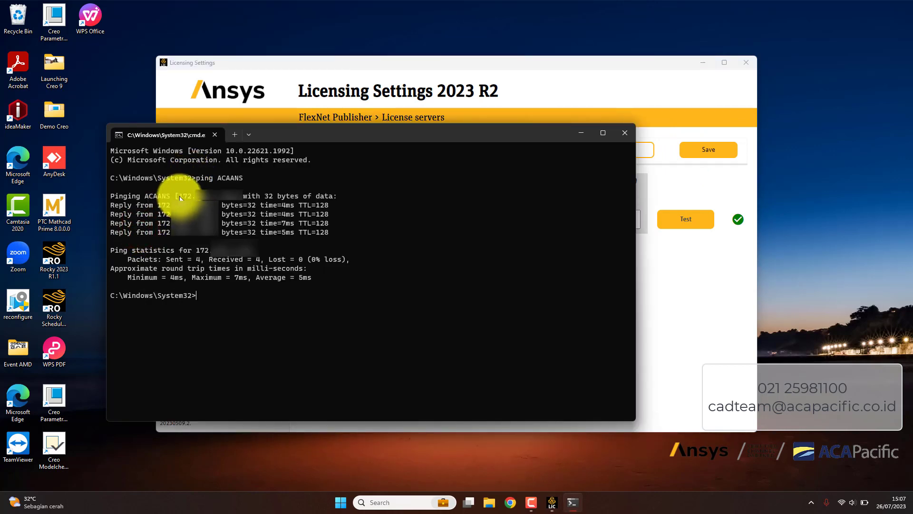
left_click_drag(177, 196, 234, 201)
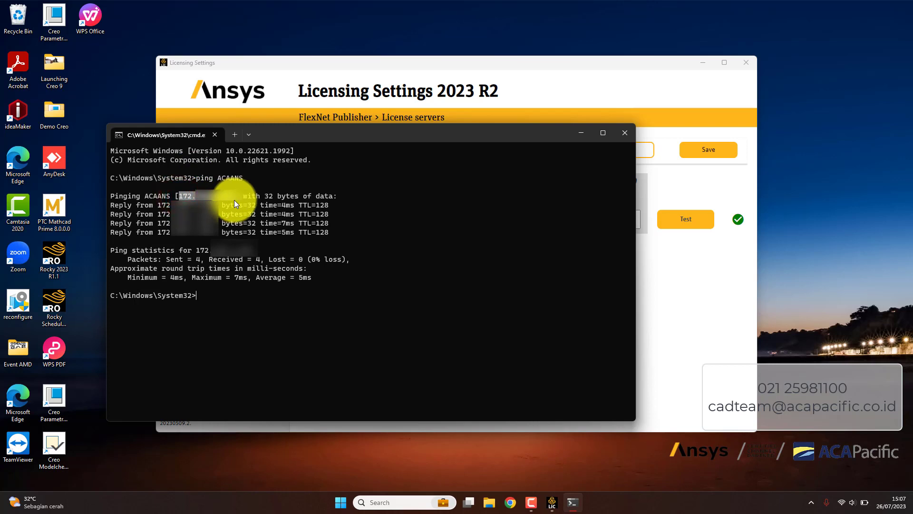
right_click(233, 200)
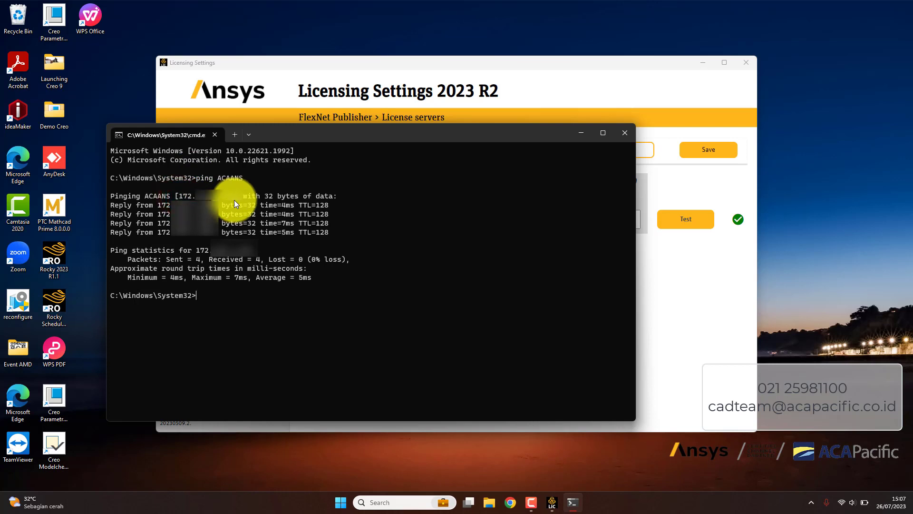
right_click(229, 267)
key("ctrl+z")
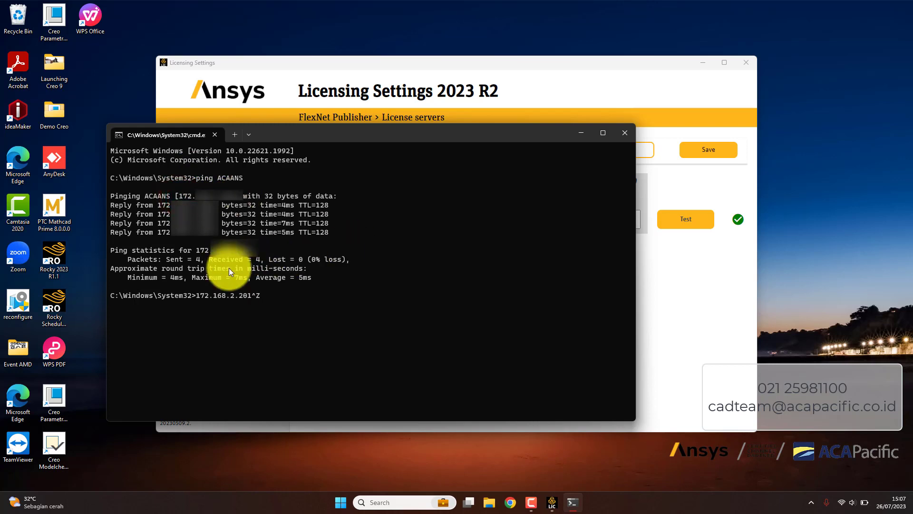
key("BackSpace")
key("BackSpace")
key("BackSpace")
key("BackSpace")
key("BackSpace")
key("BackSpace")
key("BackSpace")
key("BackSpace")
key("BackSpace")
key("BackSpace")
key("BackSpace")
key("BackSpace")
key("BackSpace")
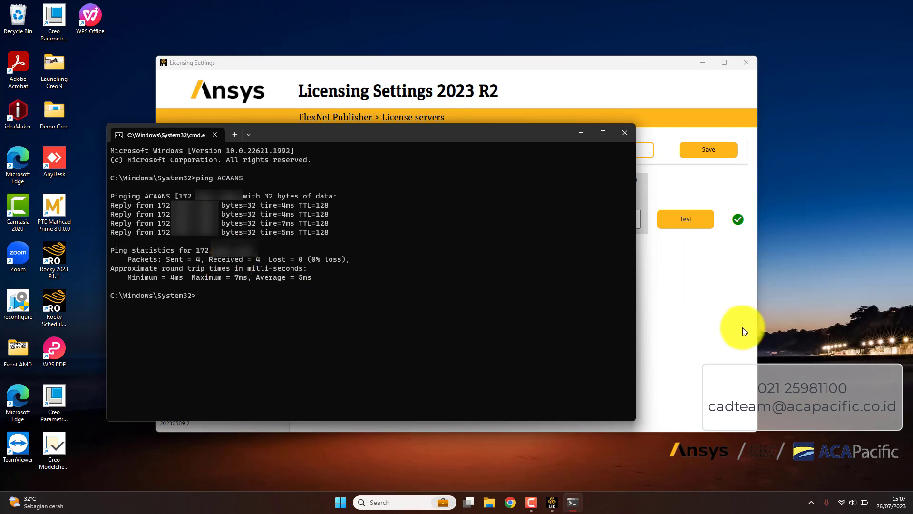
Step: Replace the Server 1 host name in Licensing Settings with the copied IP address and test the connection
left_click(712, 299)
left_click_drag(464, 223, 413, 219)
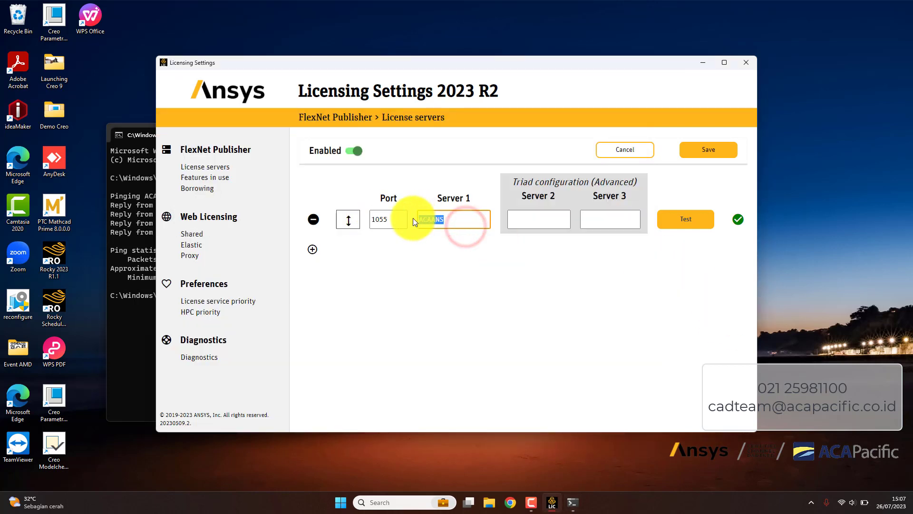
type("172.168.2.201")
left_click(677, 220)
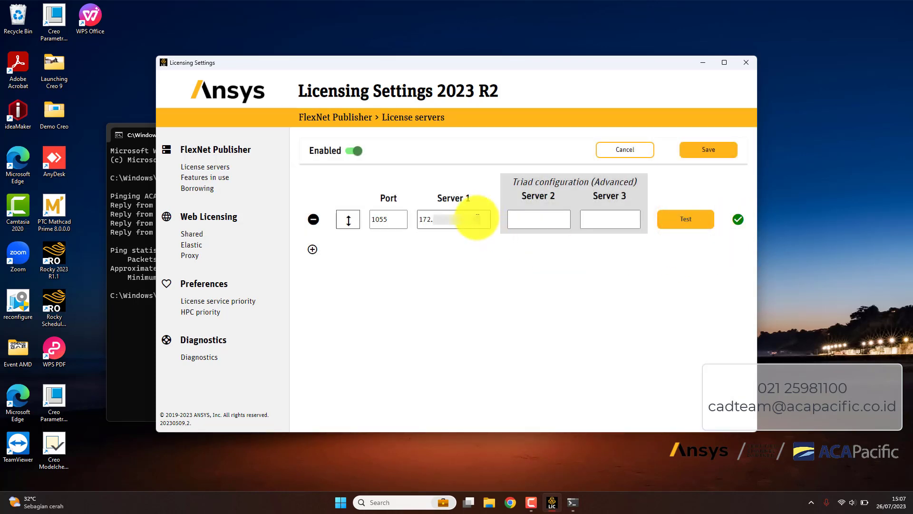
left_click_drag(477, 216, 421, 218)
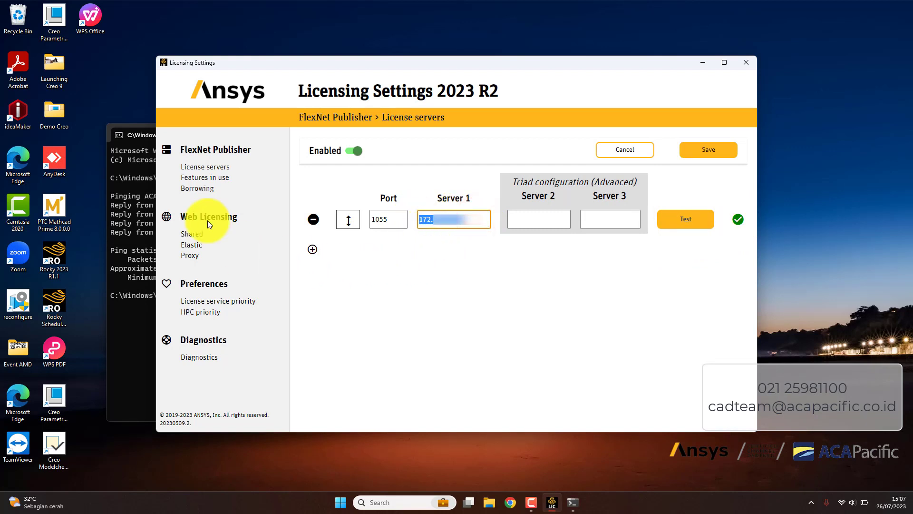
Step: Minimize Command Prompt, set Server 1 back to the host name ACAANS, and test and save the license server configuration
left_click(139, 137)
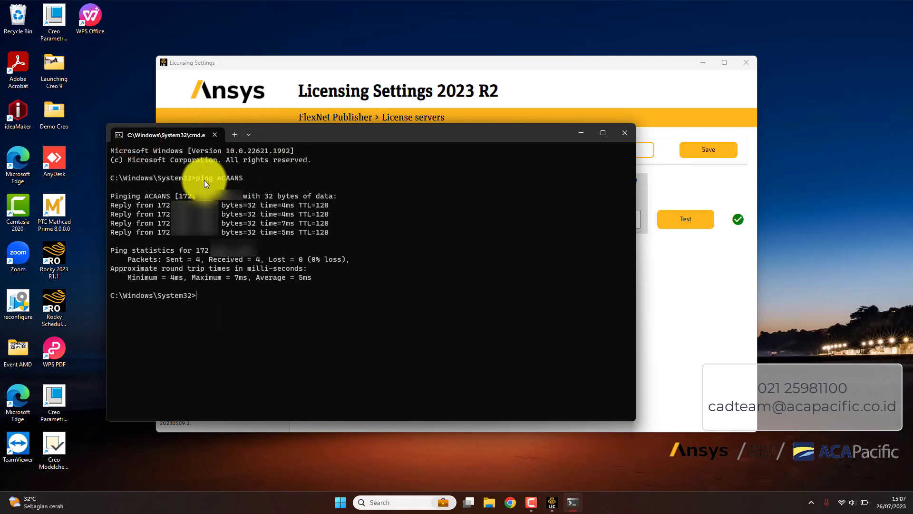
left_click(581, 132)
left_click(473, 218)
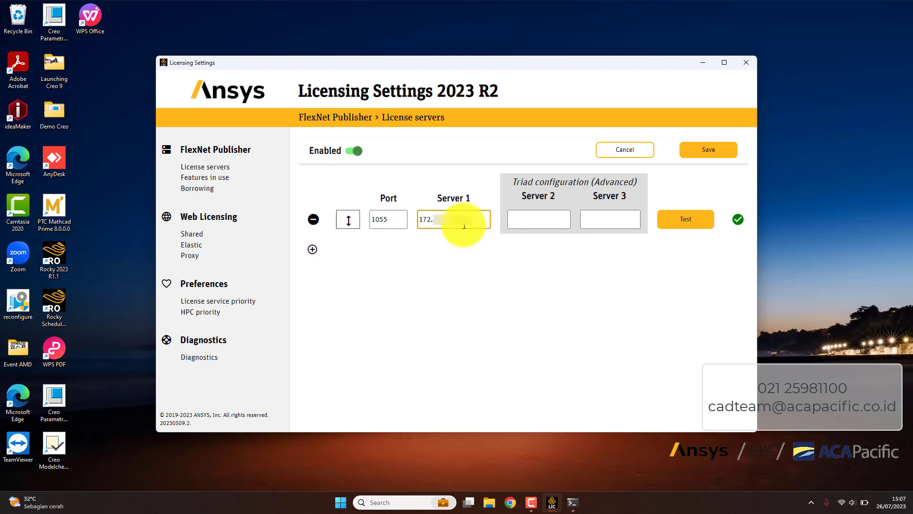
left_click_drag(468, 220, 422, 217)
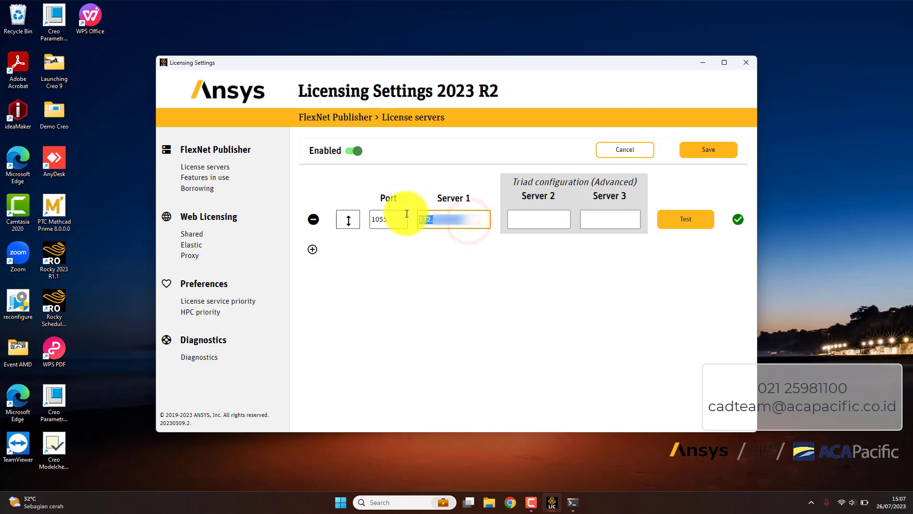
type("ACAANS")
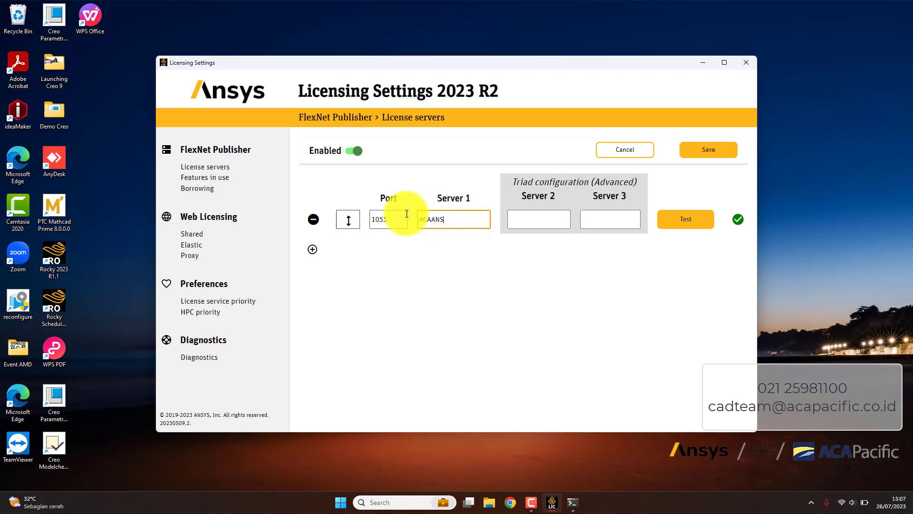
left_click(692, 220)
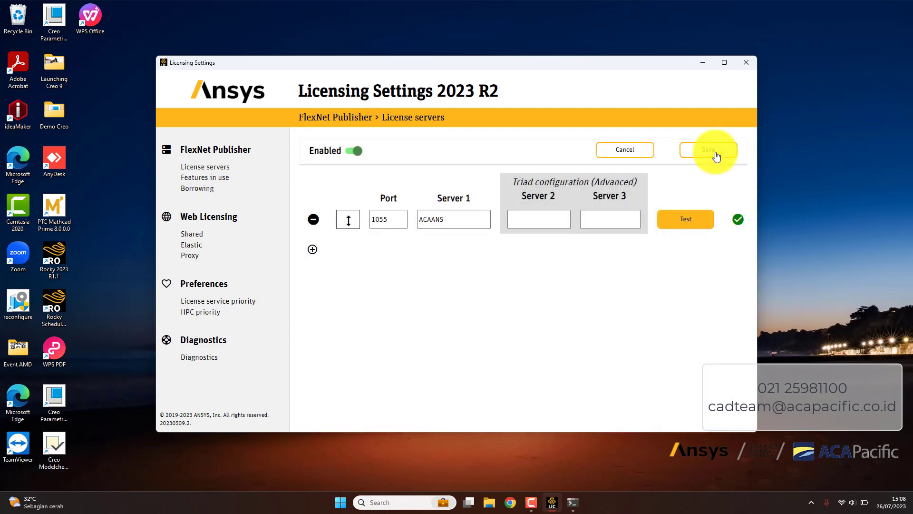
left_click(716, 154)
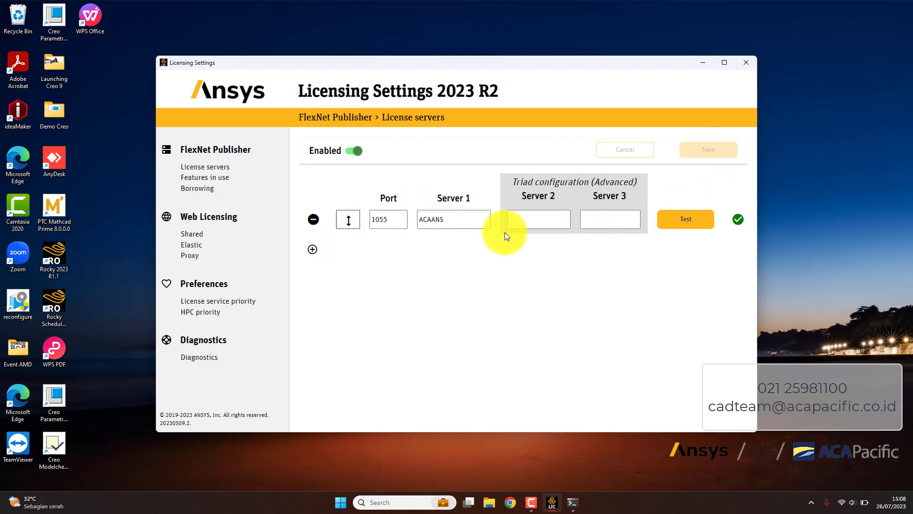
Step: View the FlexNet features in use for 1055@ACAANS and examine the issued and in-use license counts of each feature
left_click(218, 185)
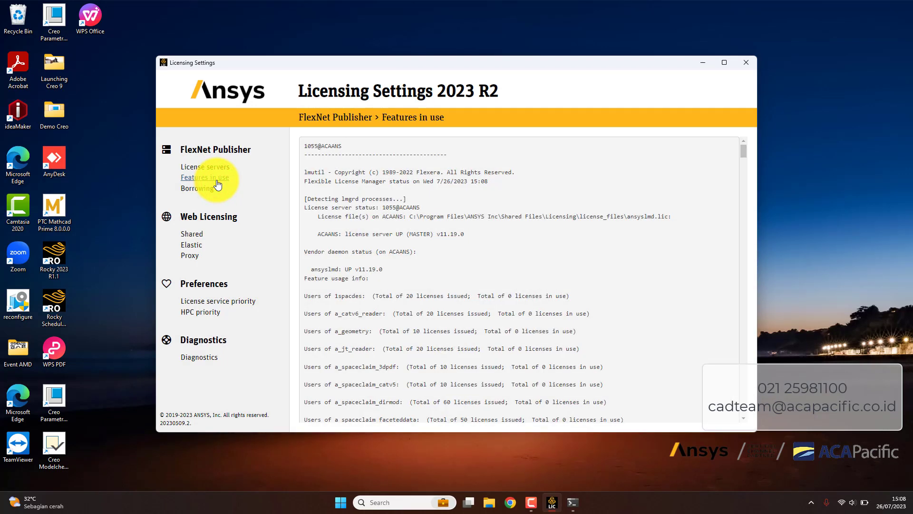
left_click(305, 145)
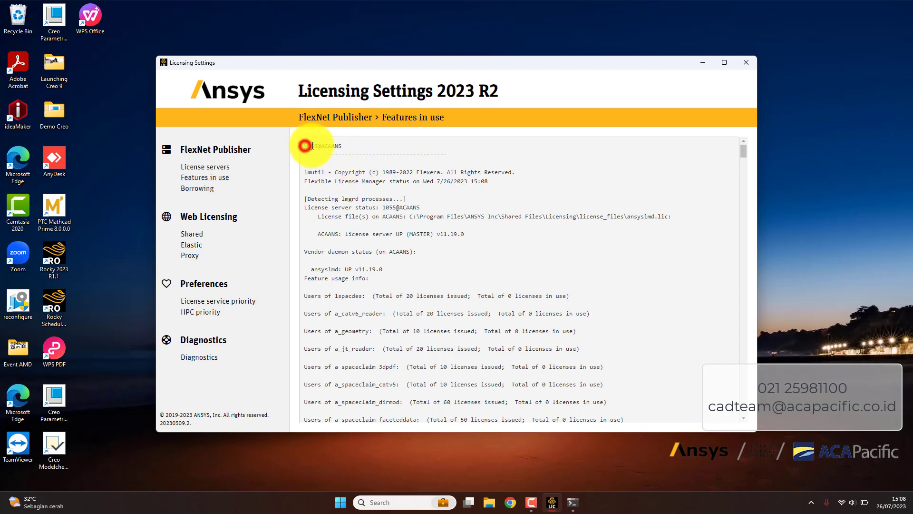
left_click_drag(312, 146, 350, 145)
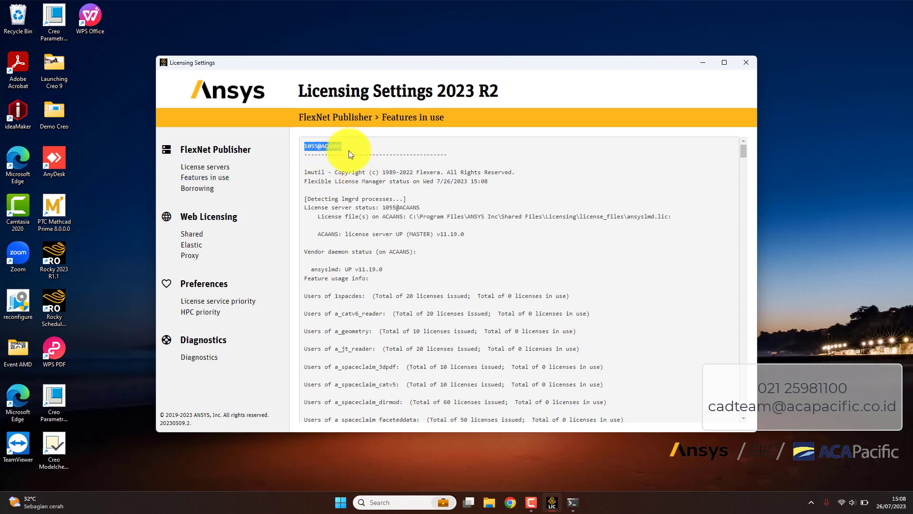
left_click(350, 148)
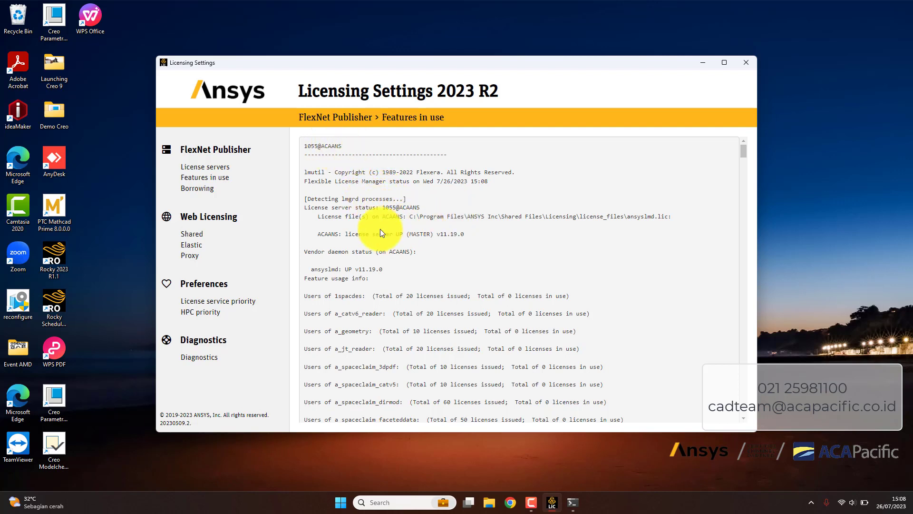
scroll(387, 292, "down", 4)
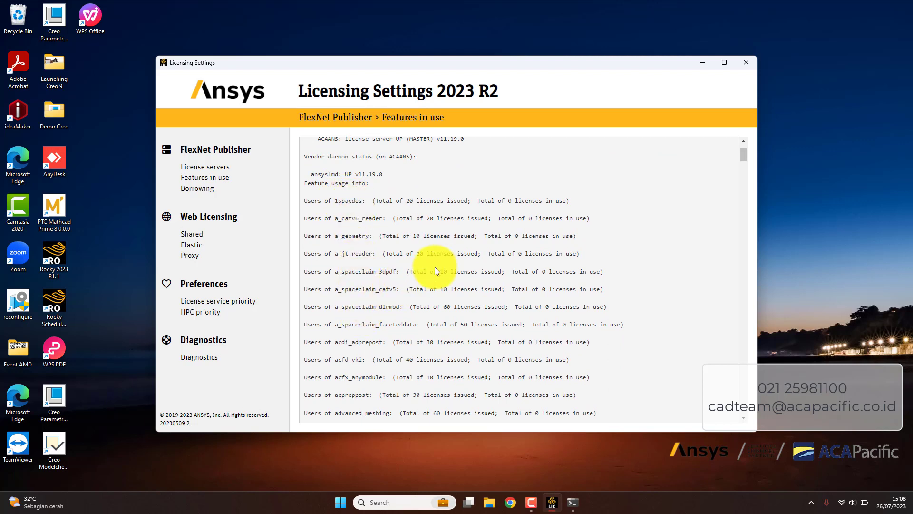
left_click_drag(407, 200, 464, 203)
left_click(500, 201)
scroll(547, 240, "down", 3)
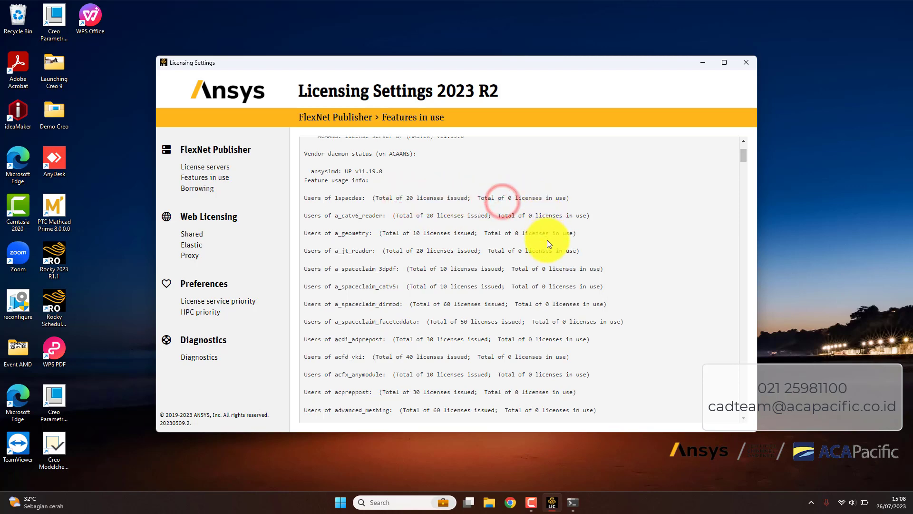
Step: Look through the rest of the FlexNet feature list to its end, then return to the server status at its beginning
scroll(547, 240, "down", 15)
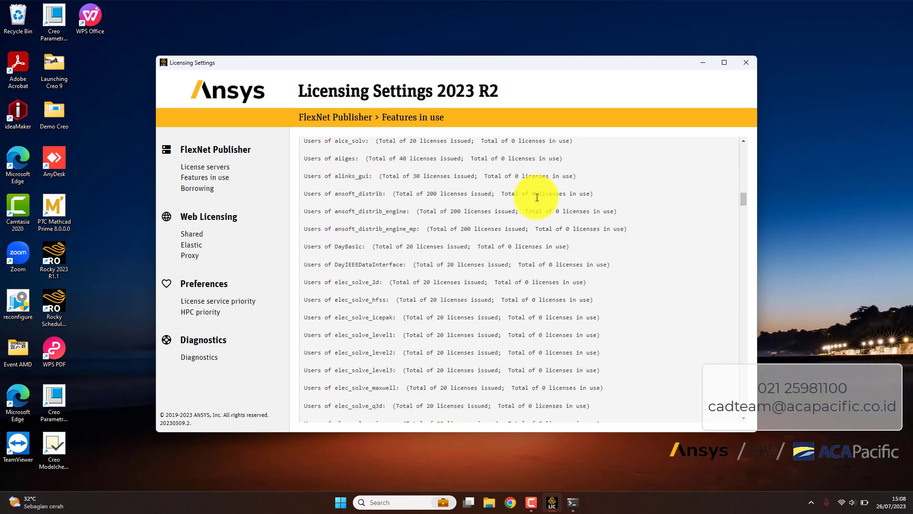
scroll(535, 195, "down", 15)
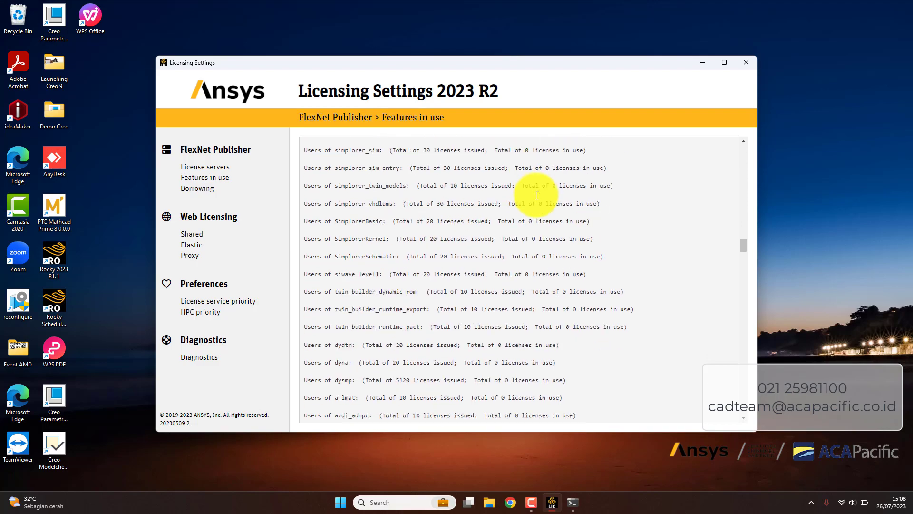
scroll(537, 195, "down", 15)
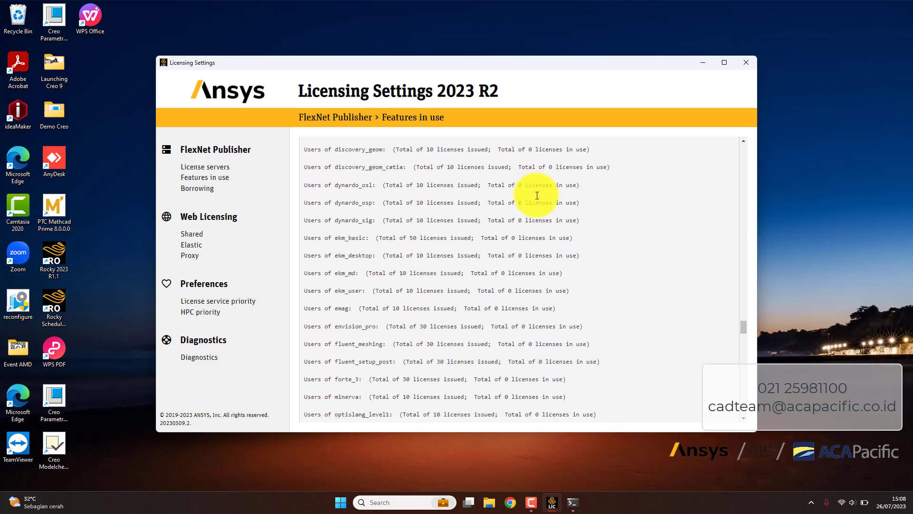
scroll(536, 195, "down", 15)
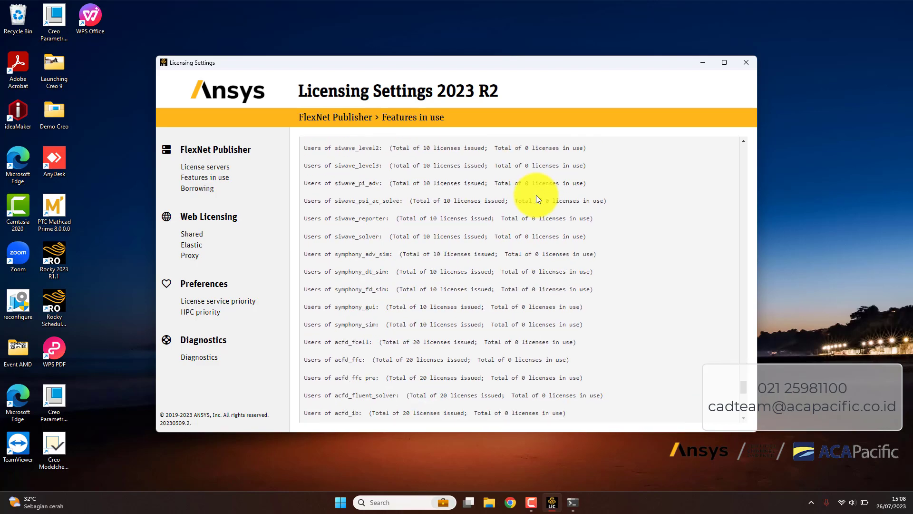
scroll(536, 198, "down", 5)
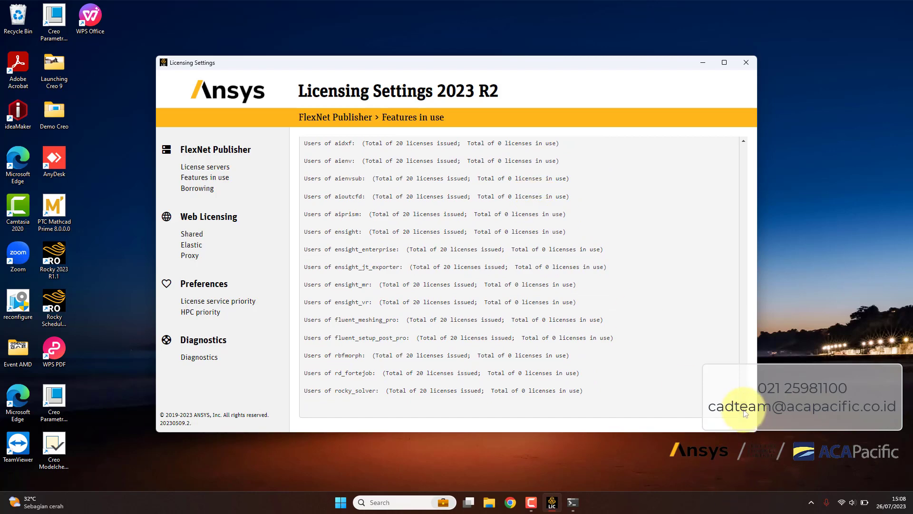
left_click_drag(743, 409, 748, 143)
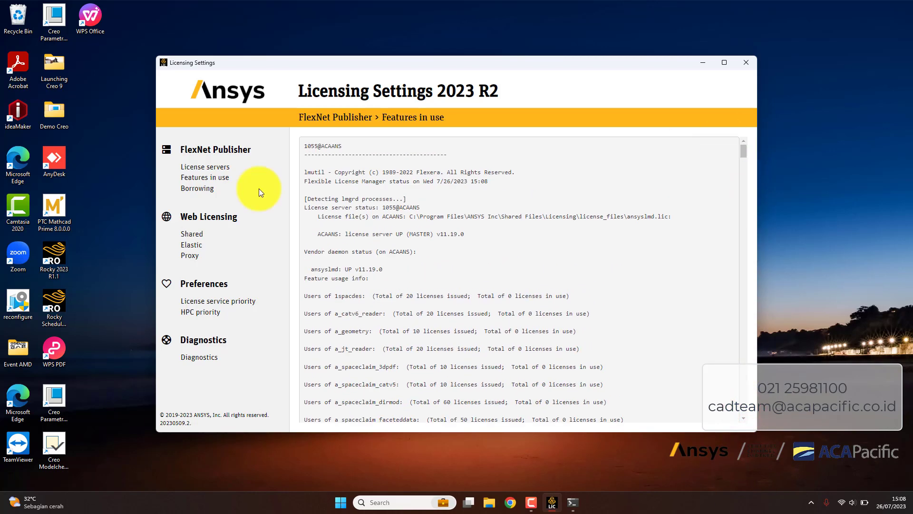
Step: Minimize Licensing Settings and launch Workbench 2023 R2 from the Ansys 2023 R2 program group
left_click(705, 62)
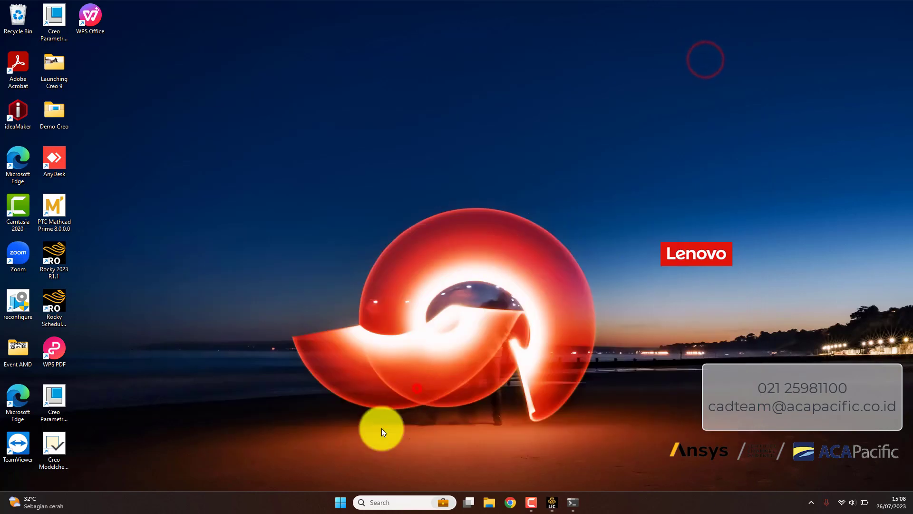
left_click(341, 502)
left_click(559, 195)
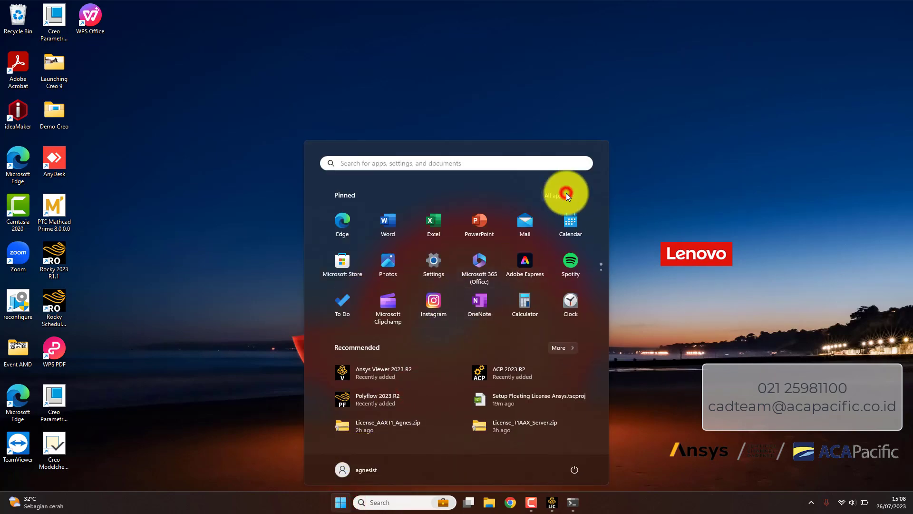
scroll(452, 310, "down", 3)
scroll(419, 287, "up", 3)
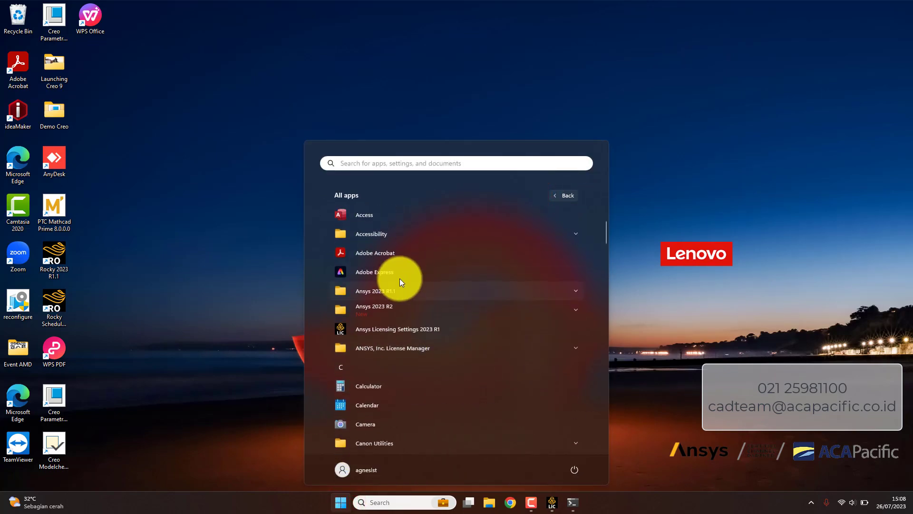
left_click(392, 304)
scroll(421, 310, "down", 10)
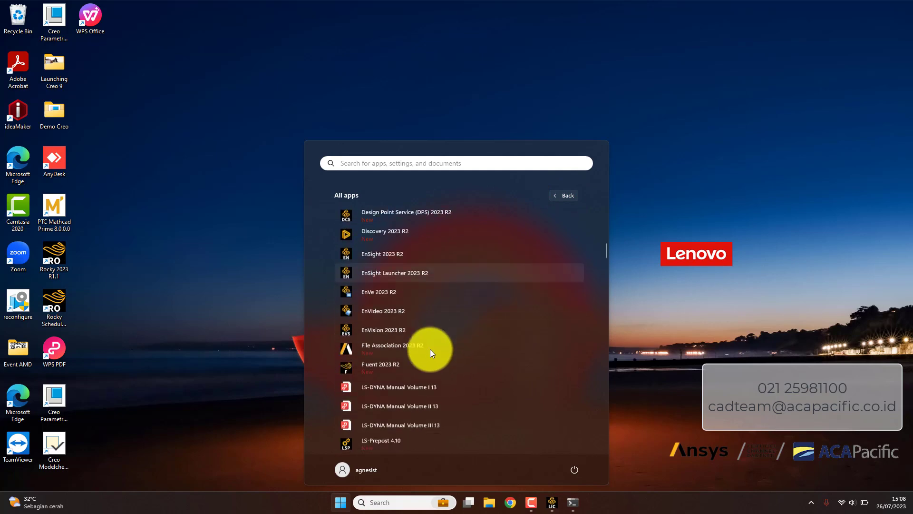
scroll(399, 373, "down", 5)
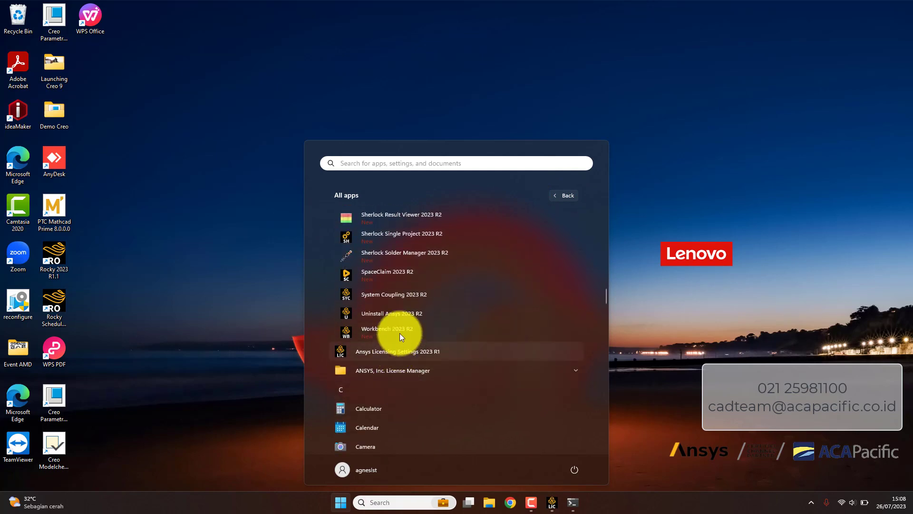
left_click(402, 329)
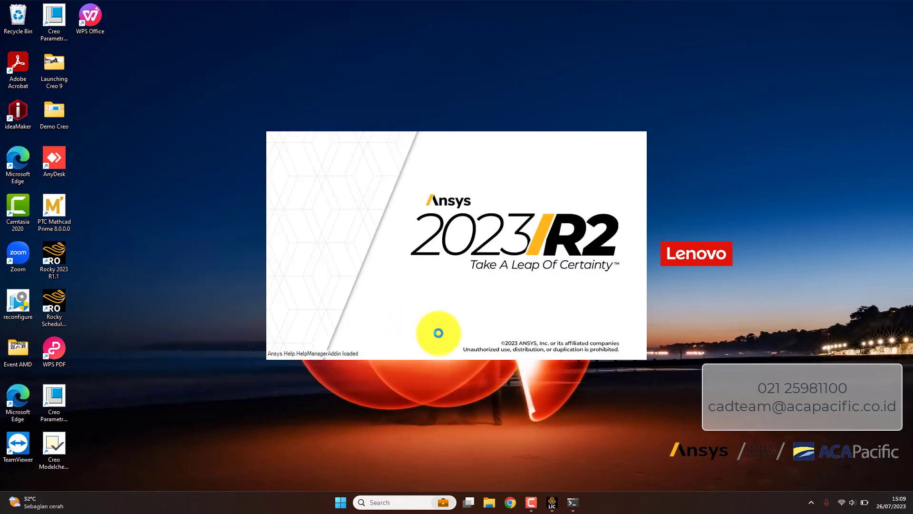
Step: Decline participation in the Ansys Product Improvement Program and maximize the Workbench window
mouse_move(538, 503)
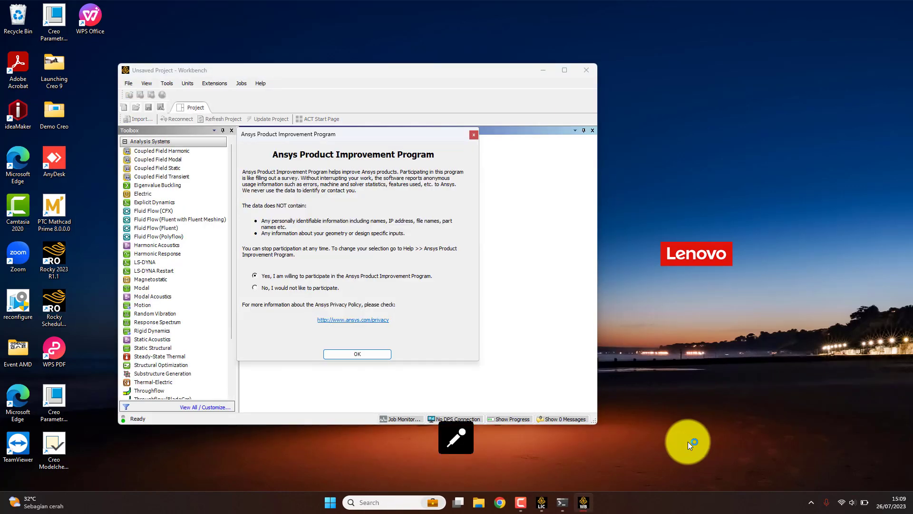
left_click(257, 287)
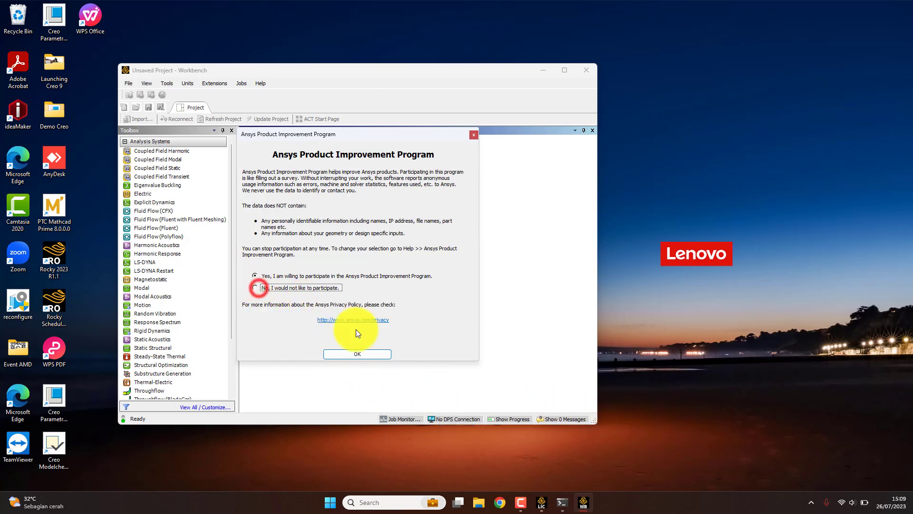
left_click(364, 355)
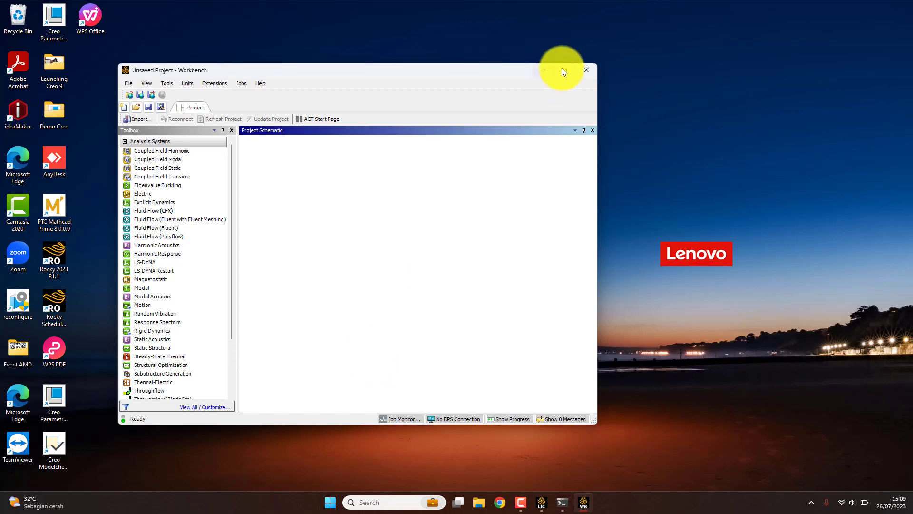
left_click(563, 71)
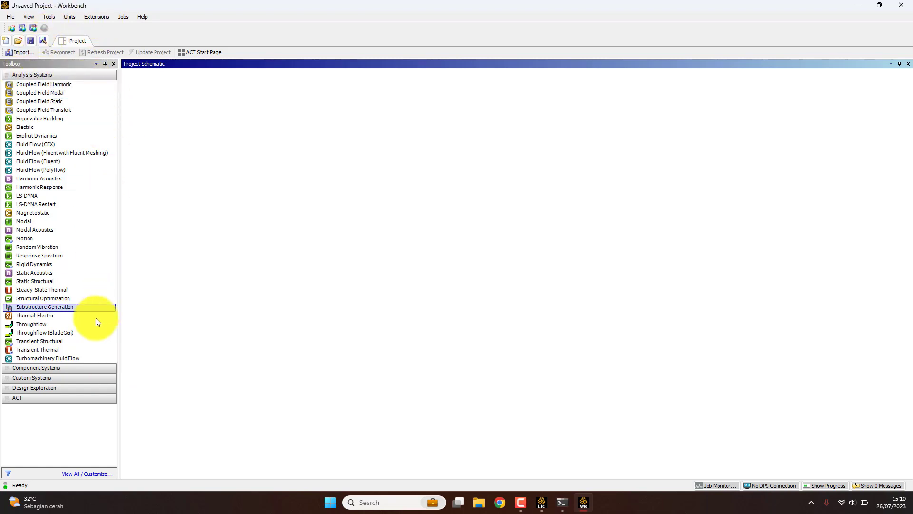
Step: Add a Static Structural system to the project schematic and open its Geometry in a maximized SpaceClaim window
left_click(76, 360)
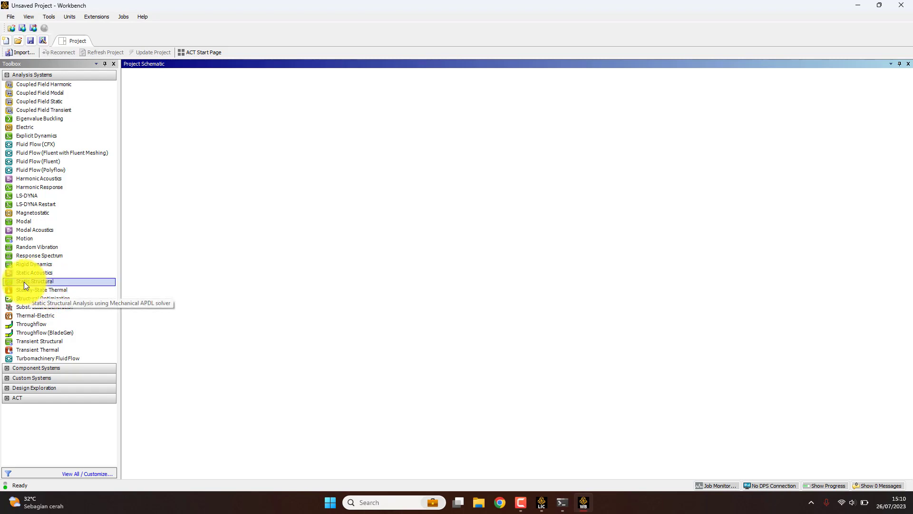
left_click_drag(21, 283, 269, 197)
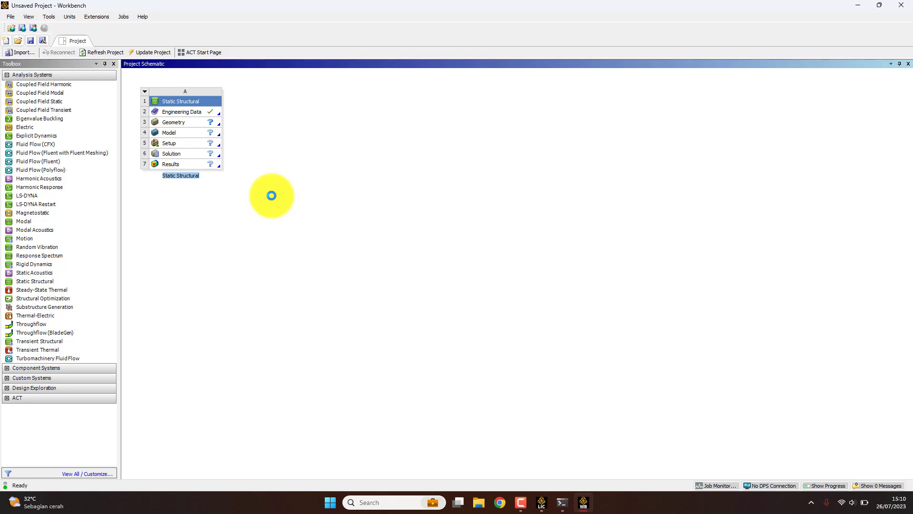
left_click(195, 123)
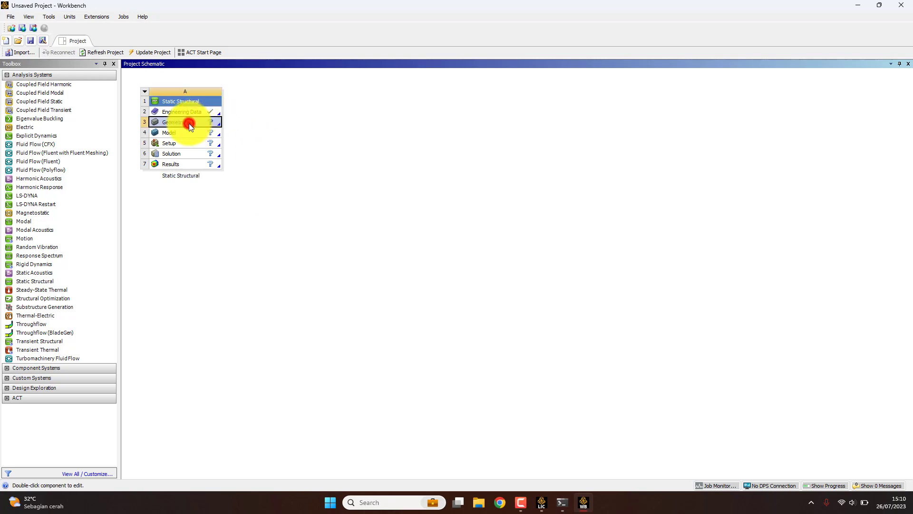
double_click(189, 124)
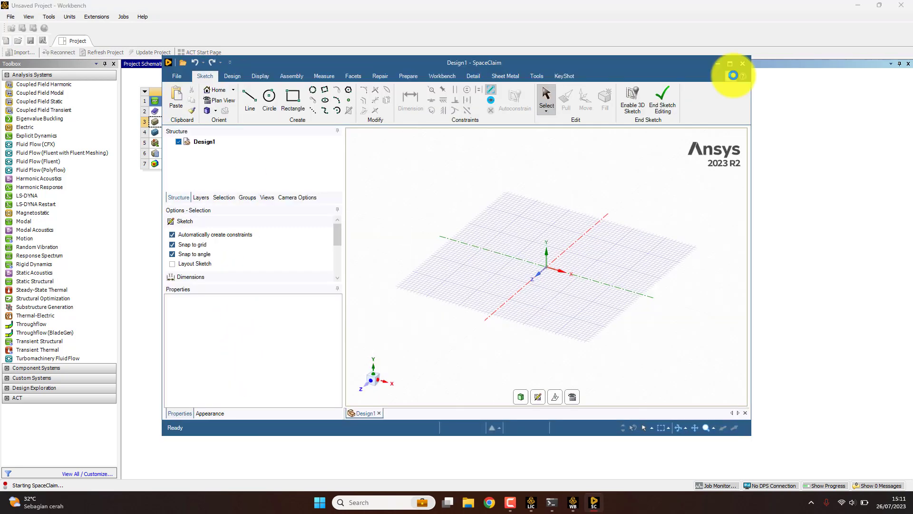
left_click(729, 65)
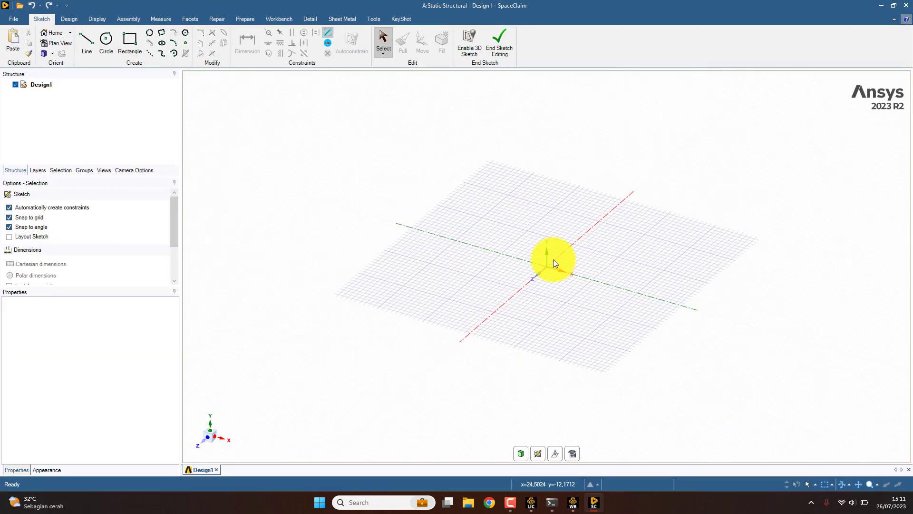
Step: Sketch a rectangle of about 30 by 30 mm, defined from its center at the origin
left_click(117, 40)
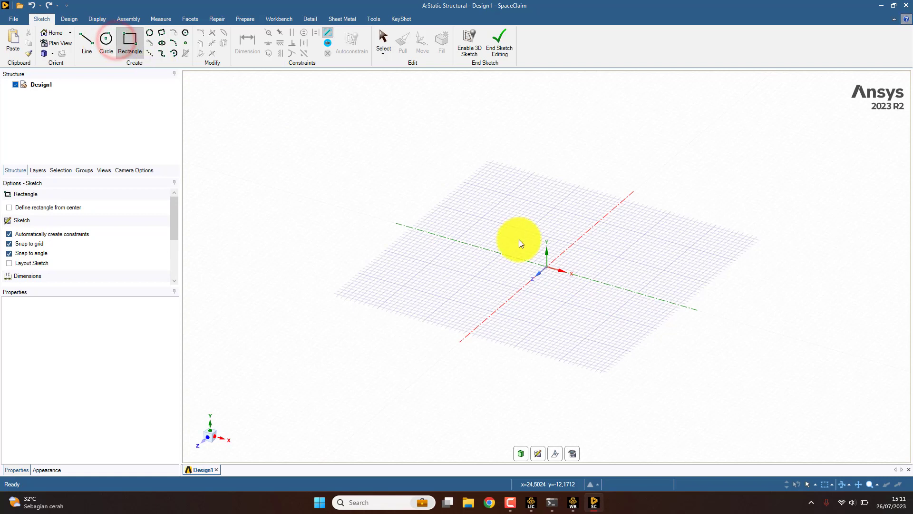
left_click(27, 208)
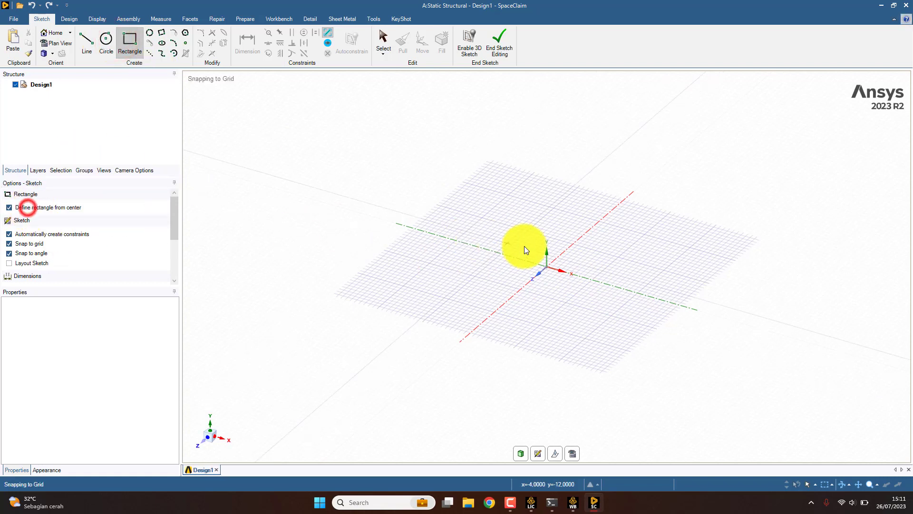
left_click(547, 267)
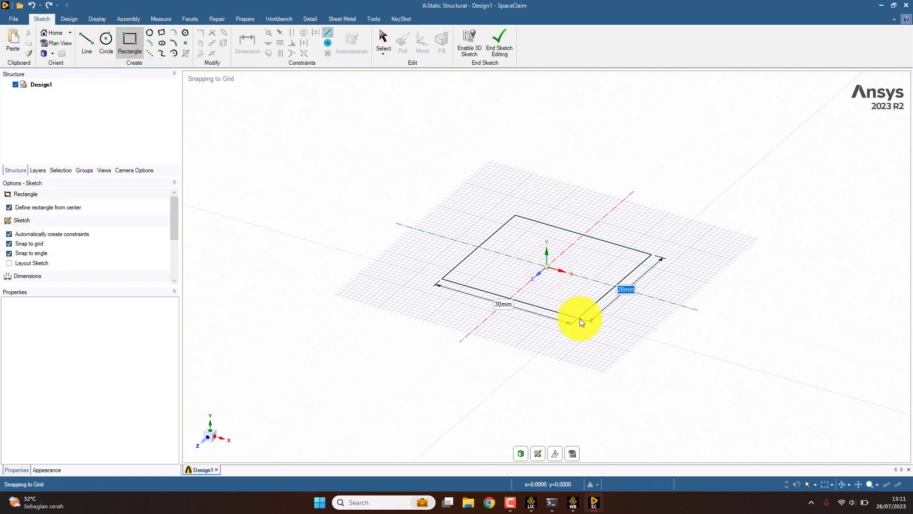
left_click(580, 319)
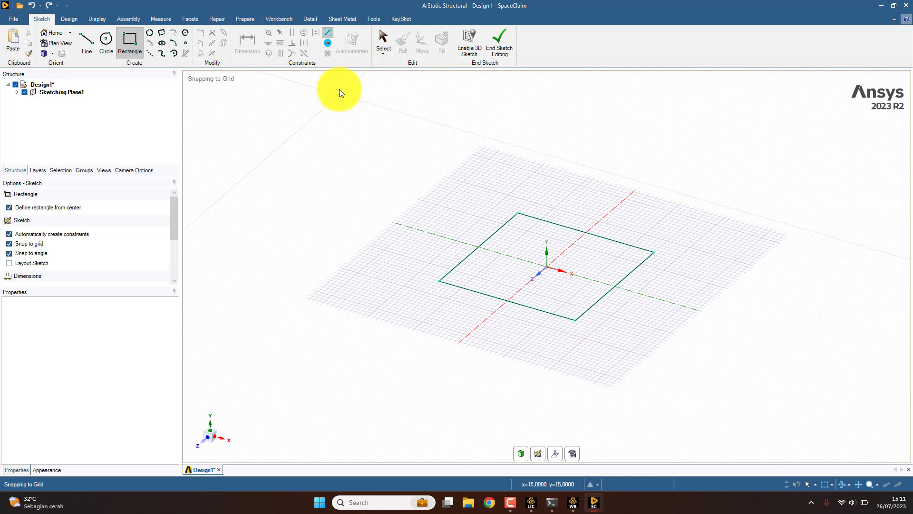
Step: Pull the rectangle's face upward by 30 mm into a solid block and clear the selection
key("p")
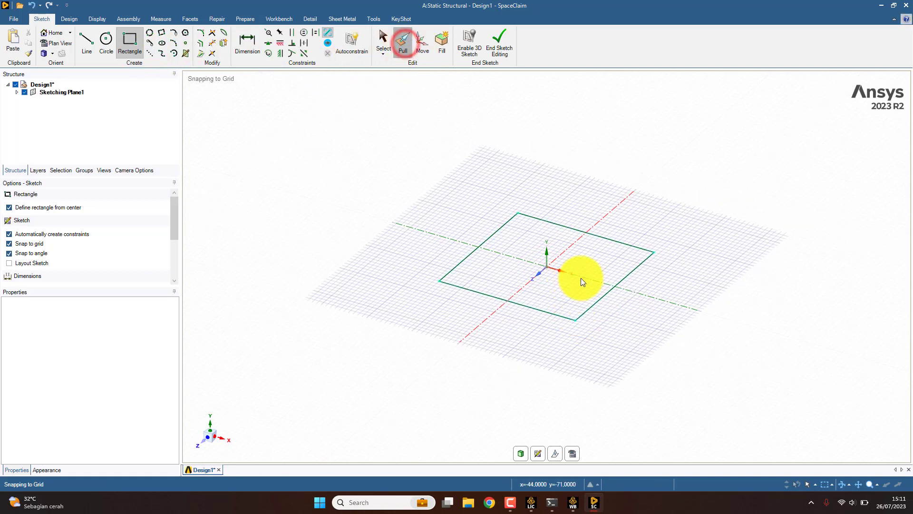
mouse_move(583, 275)
left_mouse_down()
mouse_move(605, 142)
mouse_move(595, 147)
left_mouse_up()
type("30")
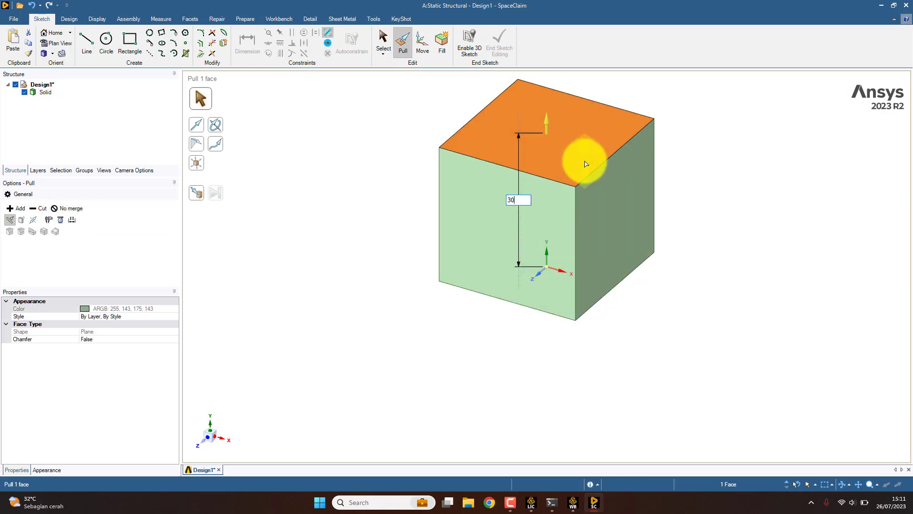
key("Return")
key("Escape")
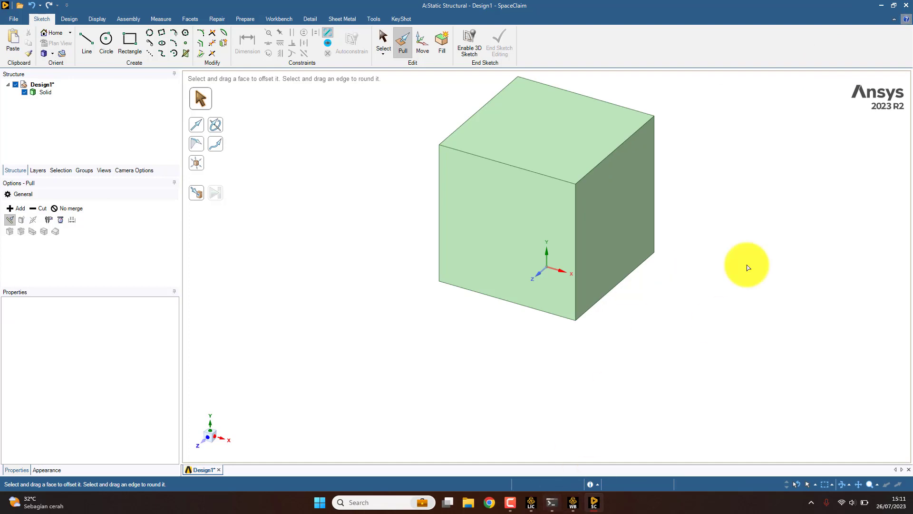
Step: Minimize SpaceClaim, switch back to Licensing Settings, and reload the FlexNet features in use for 1055@ACAANS
left_click(880, 8)
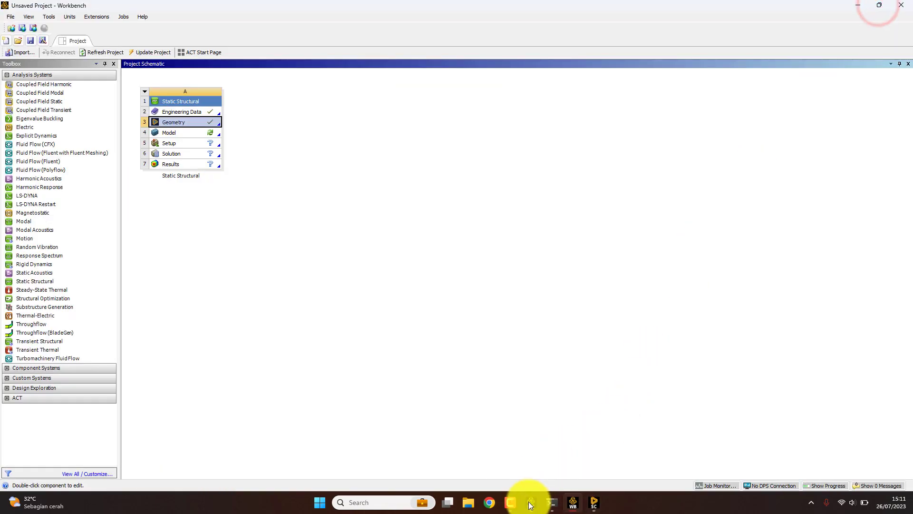
left_click(529, 501)
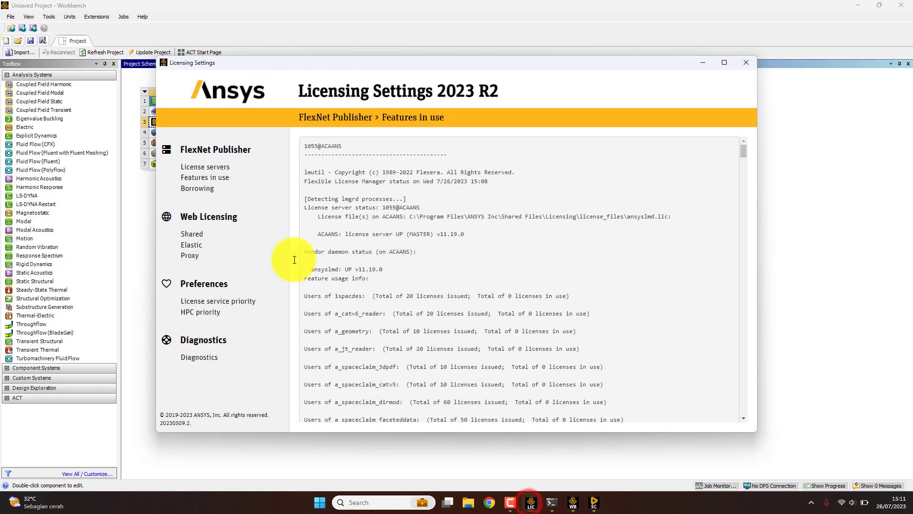
left_click(223, 177)
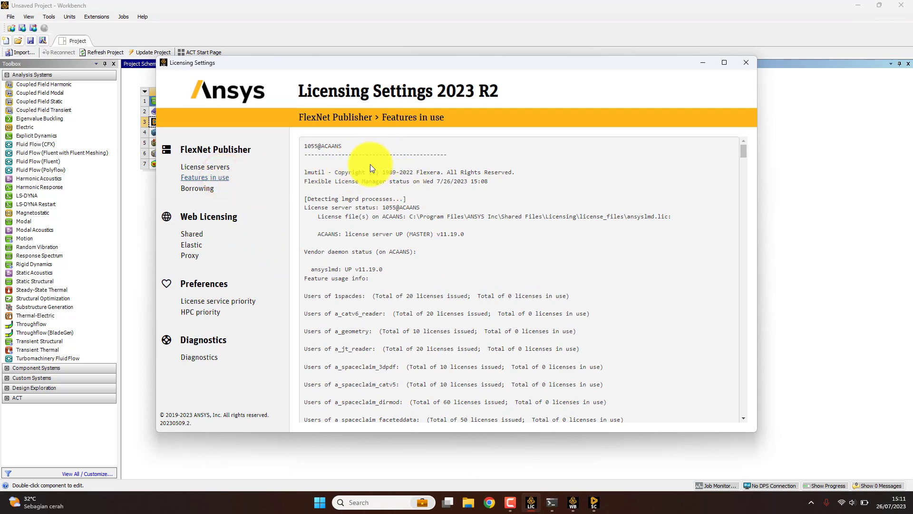
left_click(221, 166)
left_click(224, 181)
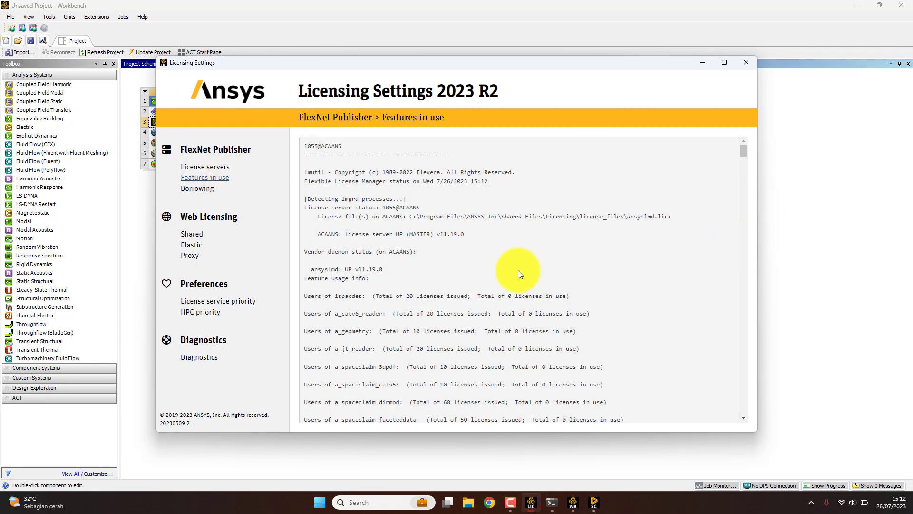
Step: Search the refreshed feature list for licenses in use and highlight the disco_level1 feature name
scroll(517, 264, "down", 2)
scroll(518, 266, "down", 5)
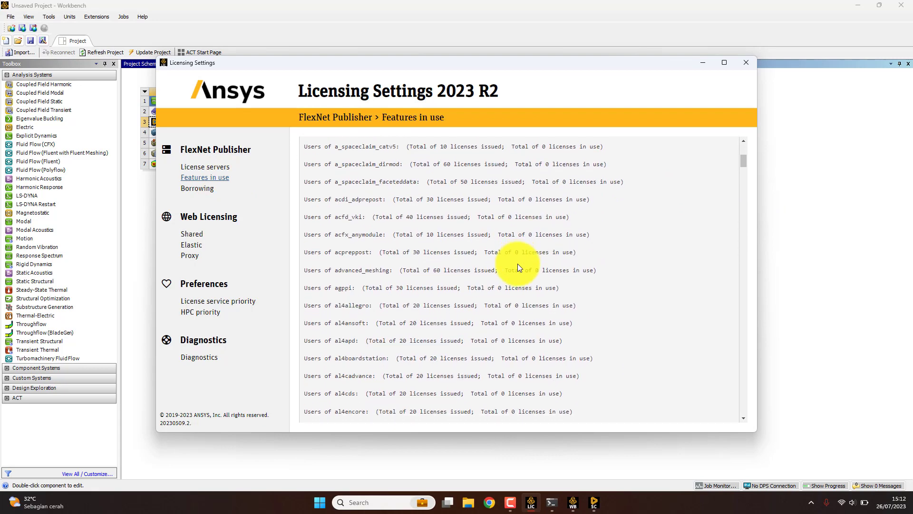
scroll(342, 333, "down", 3)
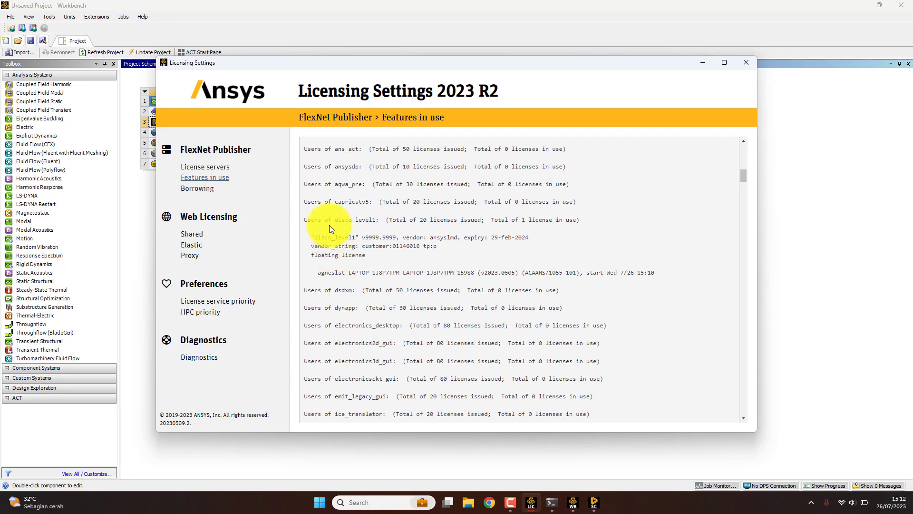
double_click(337, 219)
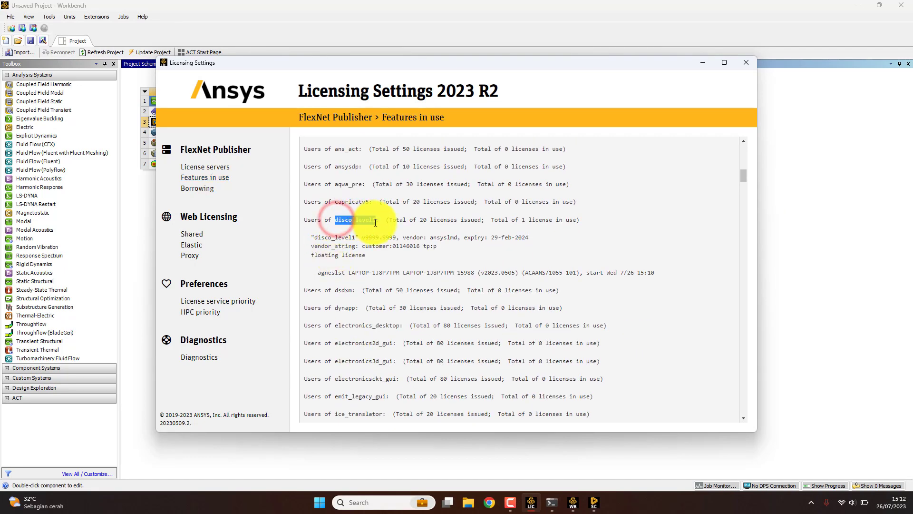
Step: Highlight the user and host, and the checkout start time, in the disco_level1 license entry
left_click(521, 219)
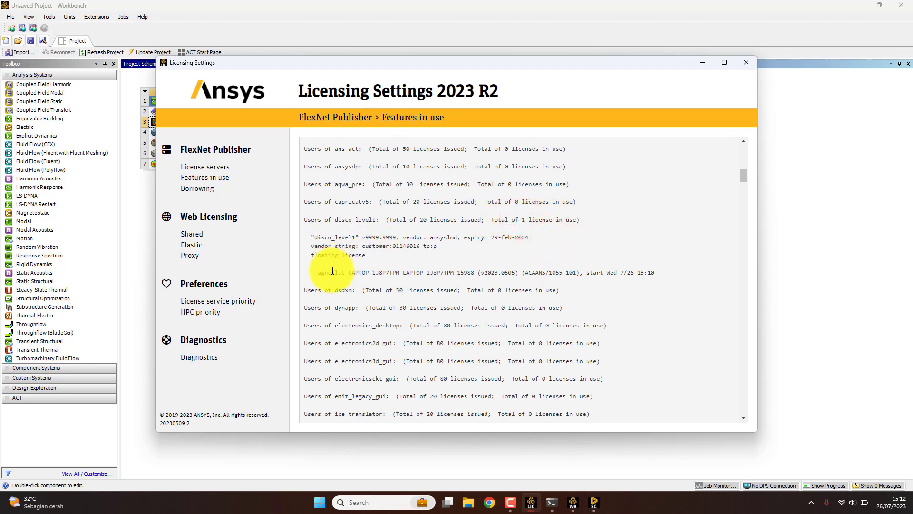
left_click_drag(317, 272, 401, 275)
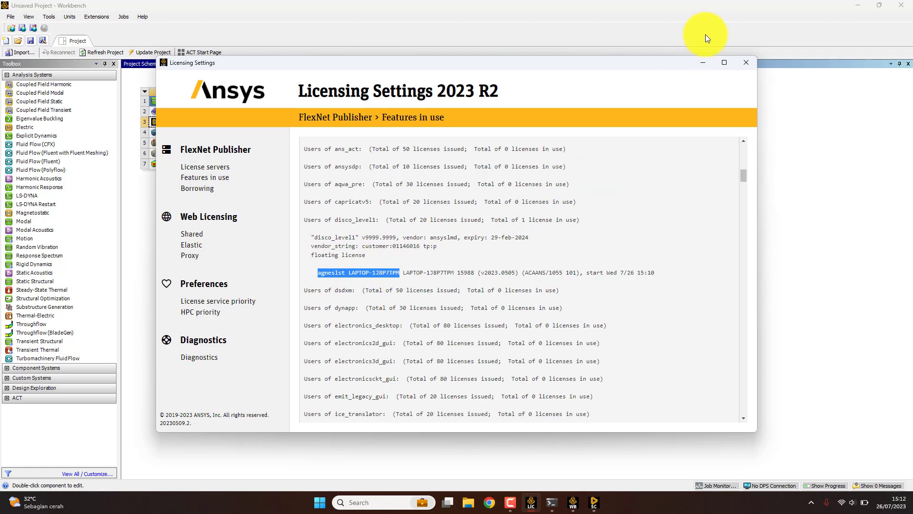
left_click_drag(590, 272, 656, 280)
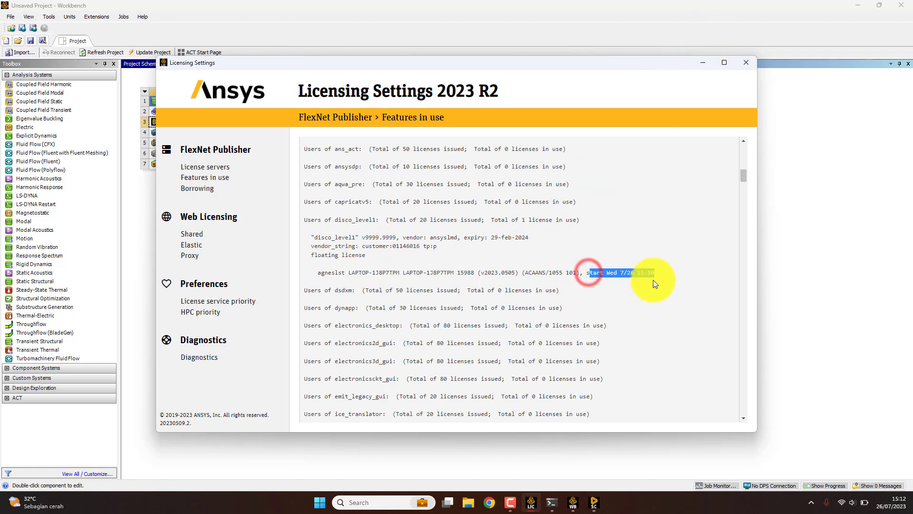
Step: Minimize Licensing Settings, bring SpaceClaim back to the front, and close it
left_click(703, 63)
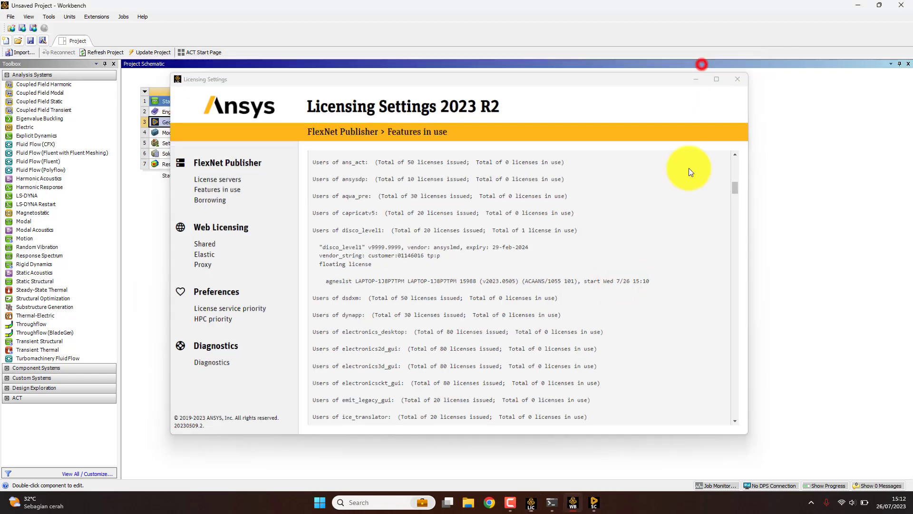
left_click(595, 502)
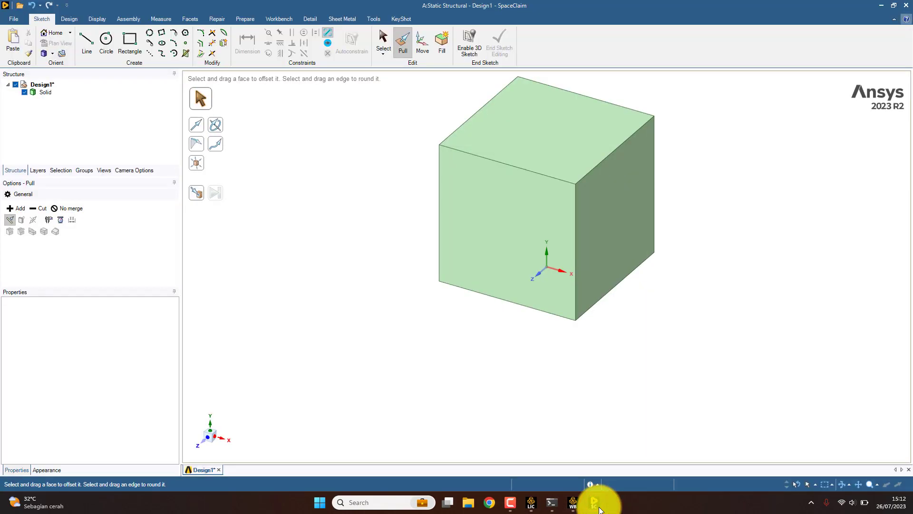
left_click(910, 6)
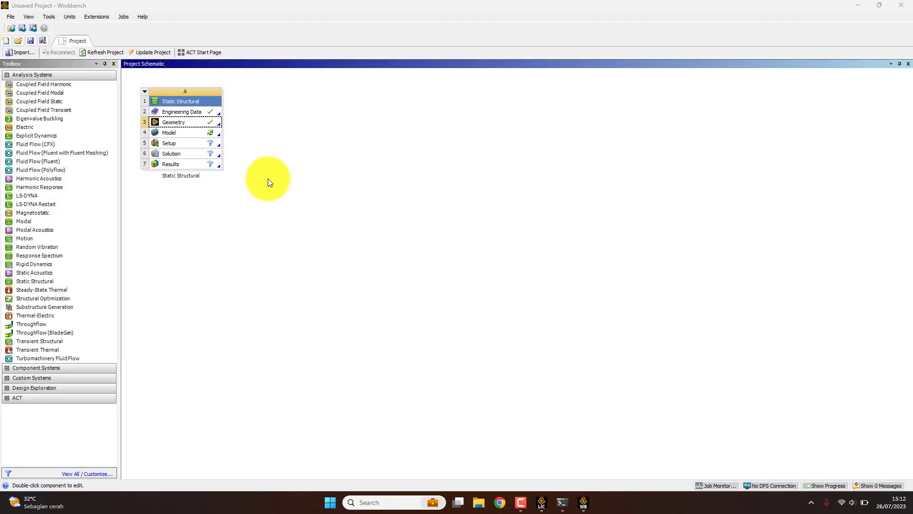
Step: Open the Static Structural system's Model in Mechanical and run Solve with the Mesh object selected
left_click(267, 179)
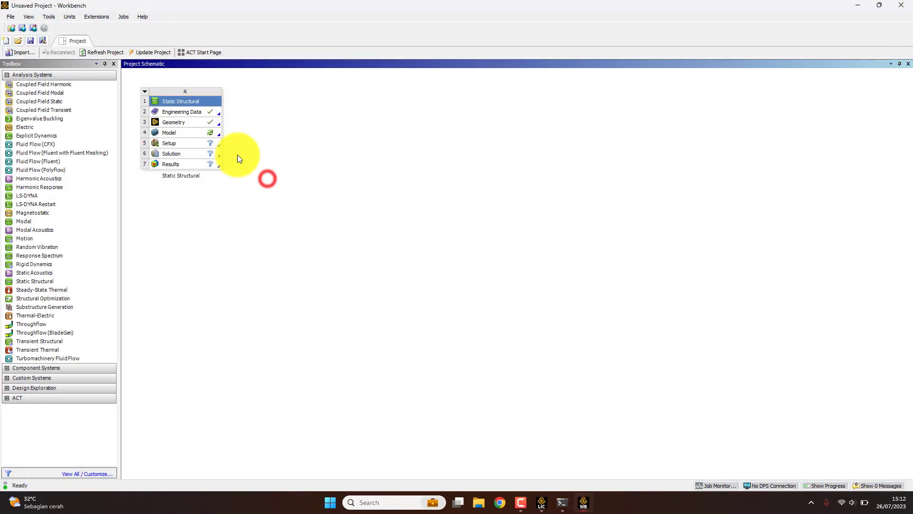
double_click(201, 136)
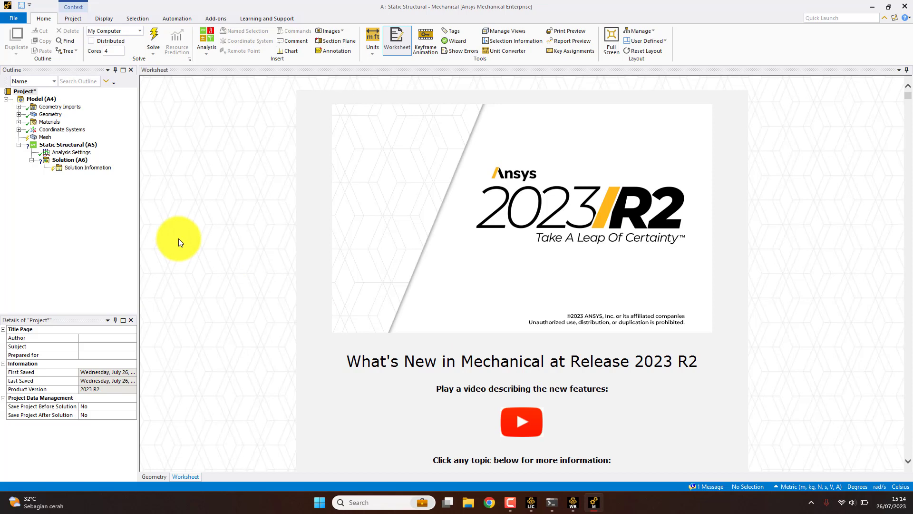
left_click(45, 117)
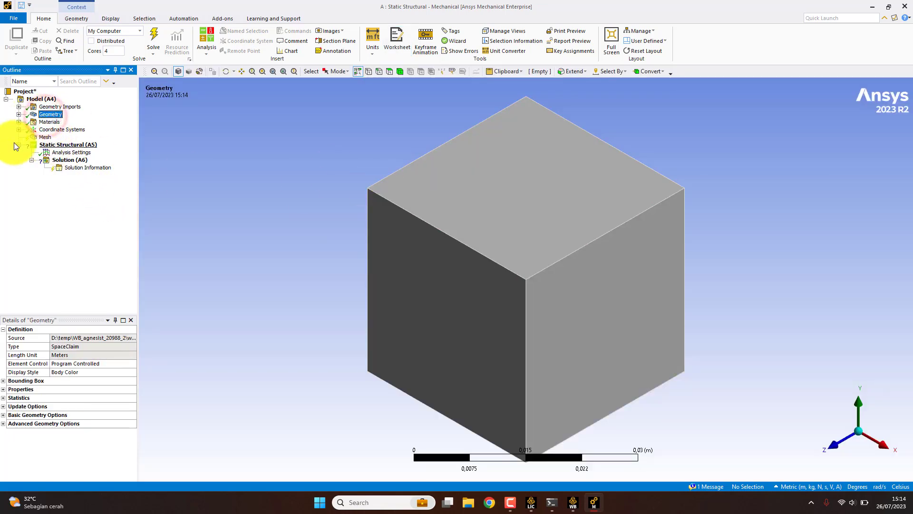
left_click(34, 138)
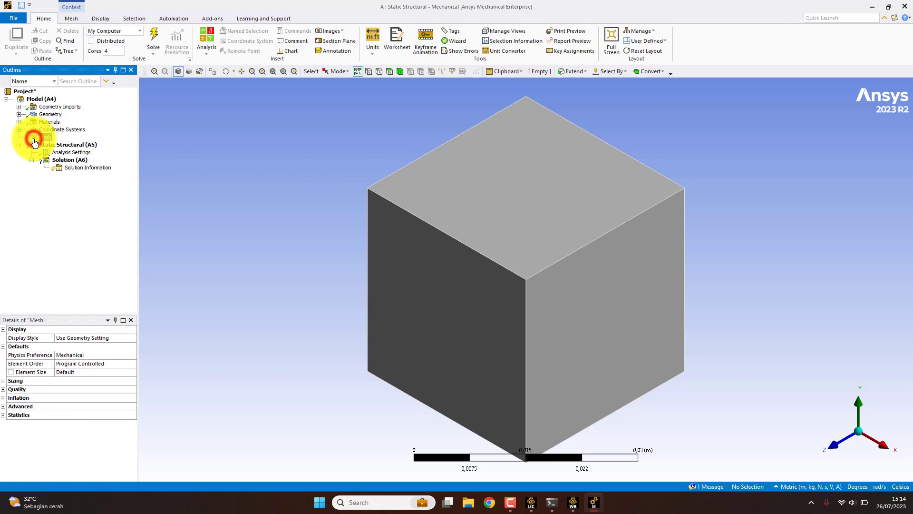
left_click(155, 35)
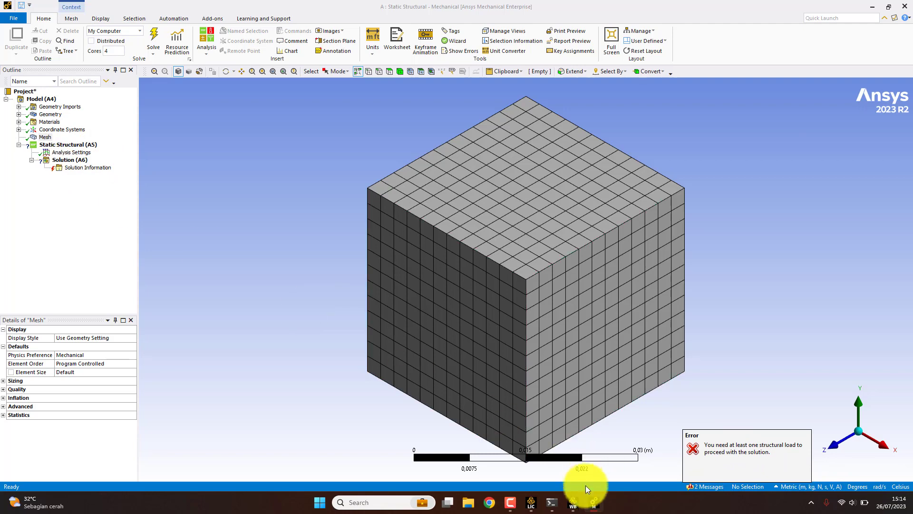
Step: Switch to Licensing Settings and reload the FlexNet features in use after the Mechanical run
left_click(531, 502)
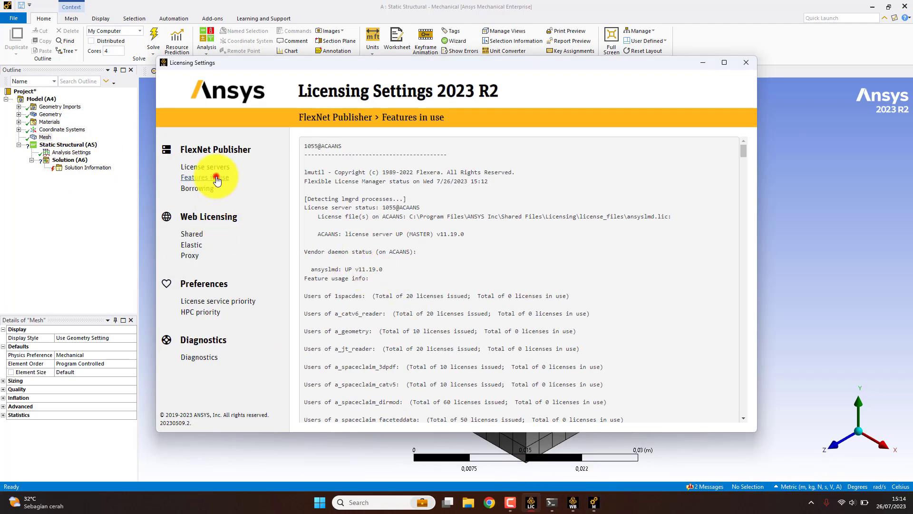
left_click(209, 168)
left_click(219, 181)
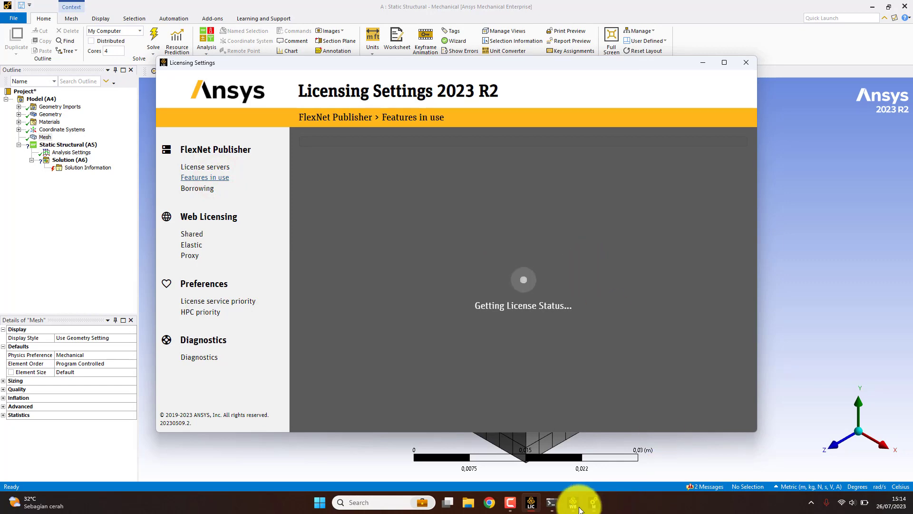
mouse_move(585, 505)
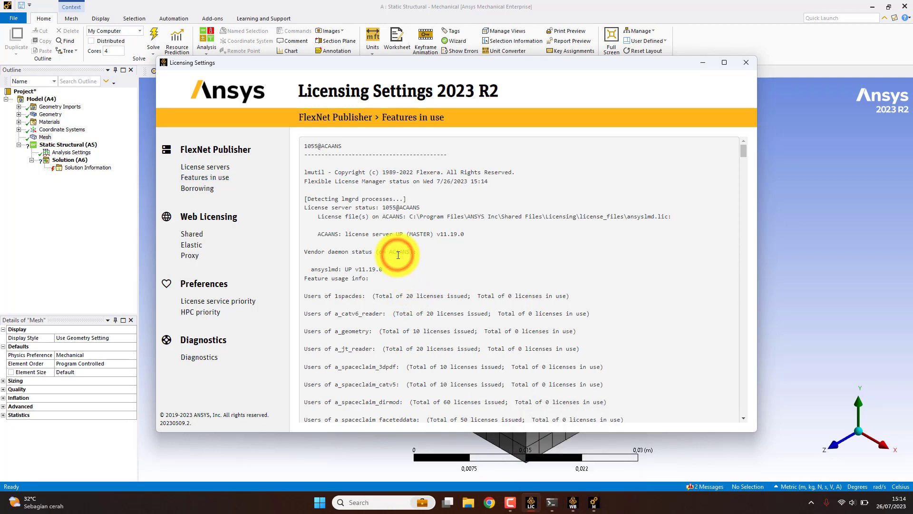
Step: Find the disco_level1 feature in the reloaded list and highlight its count of licenses in use
scroll(398, 255, "down", 10)
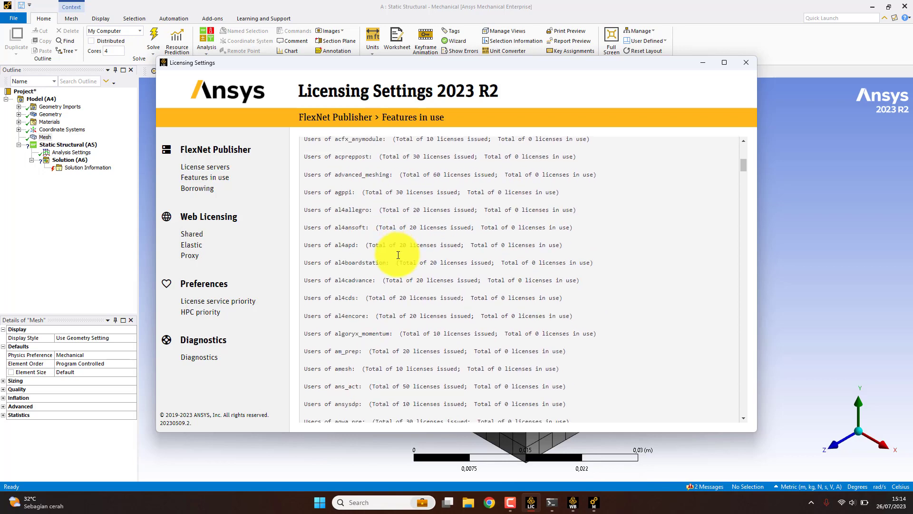
scroll(398, 255, "down", 15)
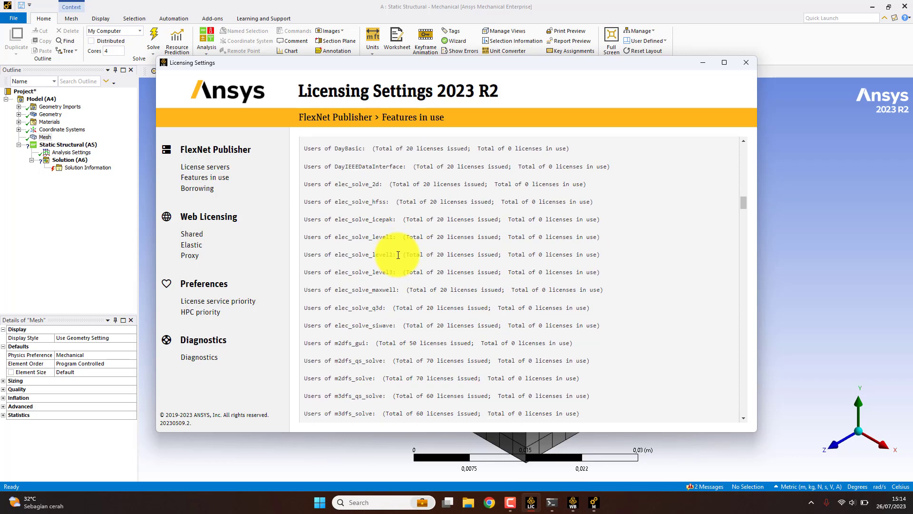
scroll(398, 256, "down", 15)
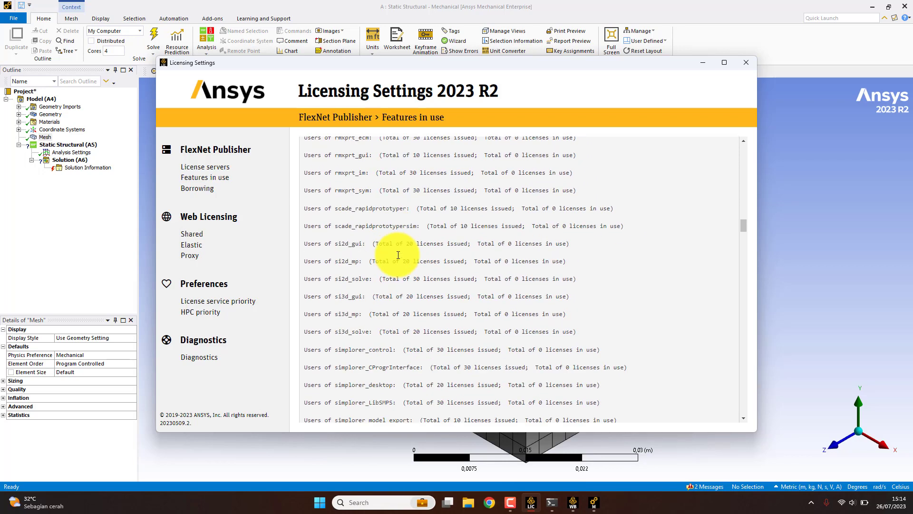
scroll(398, 256, "up", 10)
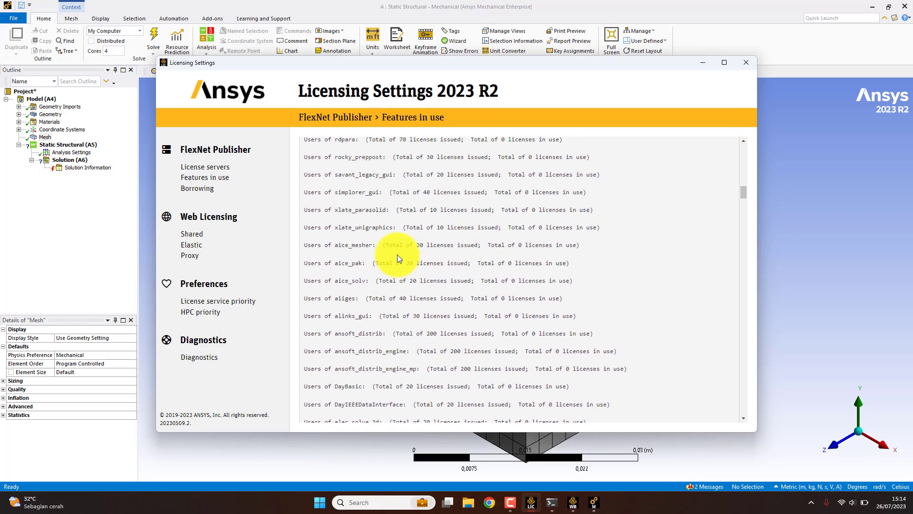
scroll(397, 255, "up", 10)
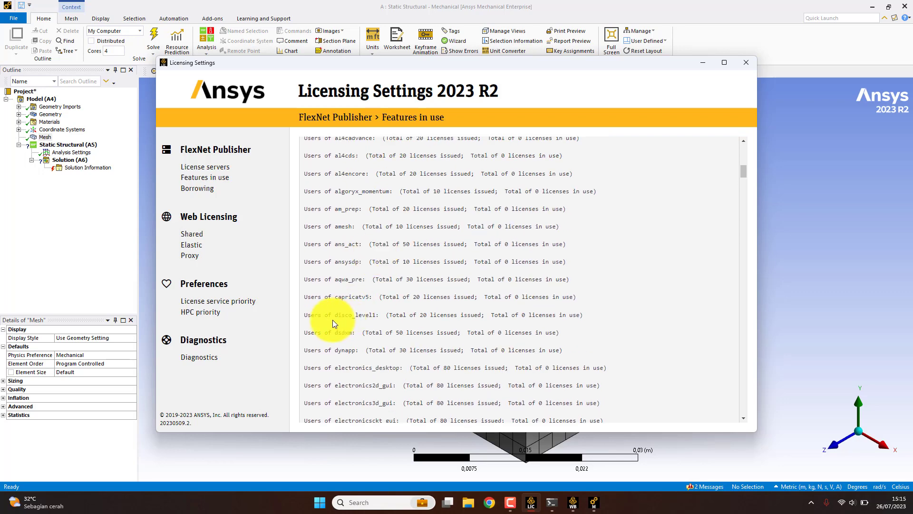
left_click_drag(306, 315, 598, 315)
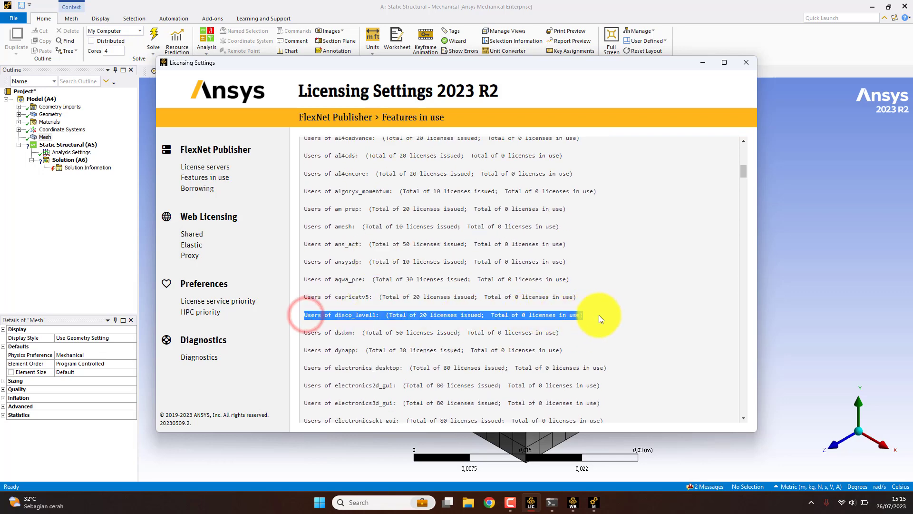
left_click_drag(522, 315, 578, 315)
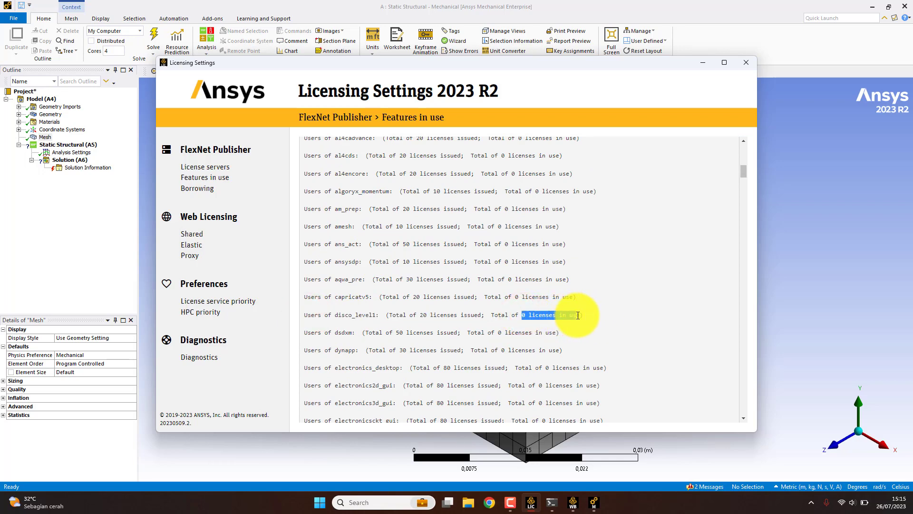
left_click(594, 314)
Step: Find the ansys feature in the list and highlight its usage count and its user and host entry
scroll(592, 318, "down", 10)
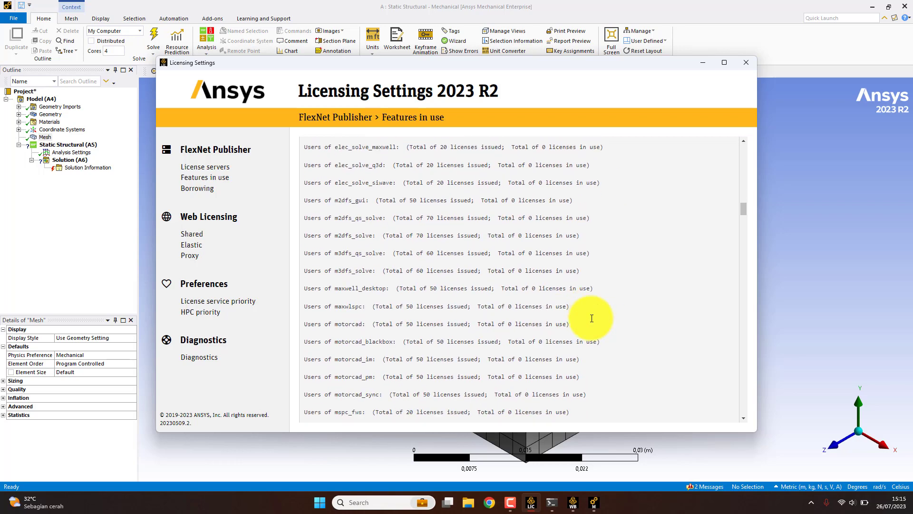
scroll(592, 318, "down", 20)
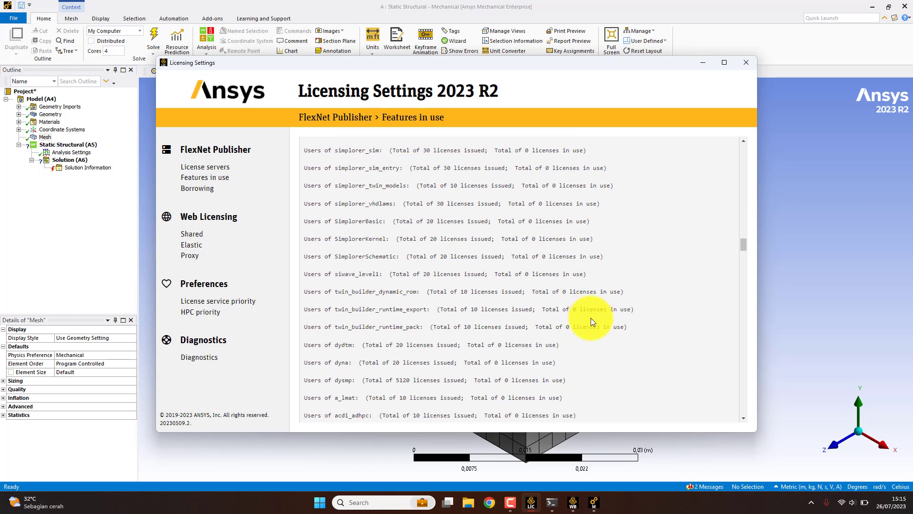
scroll(591, 318, "down", 5)
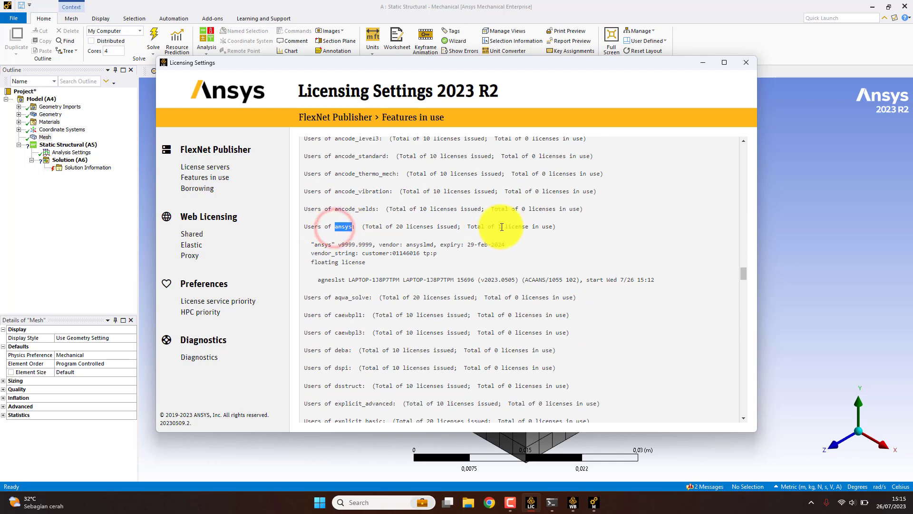
left_click_drag(498, 227, 550, 228)
left_click_drag(308, 280, 589, 284)
left_click(607, 284)
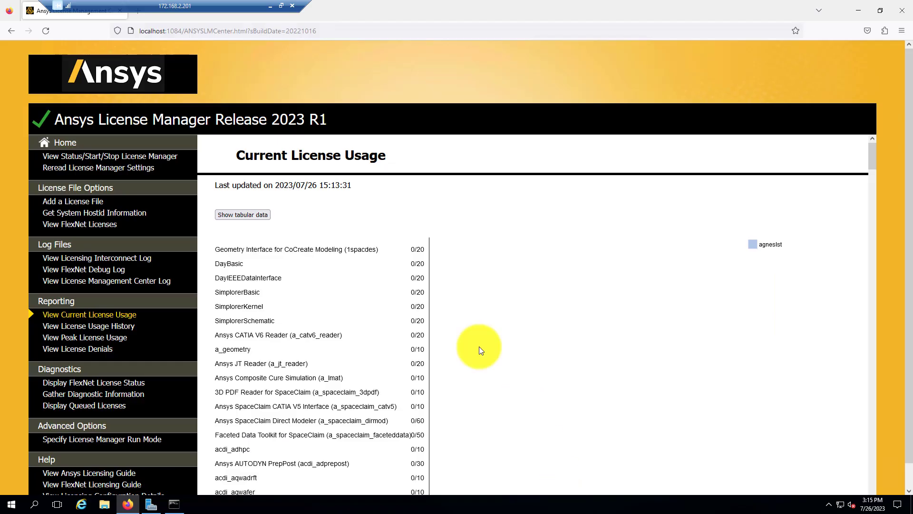
Step: Switch to the server's License Management Center, refresh Current License Usage, and locate the Ansys Mechanical Enterprise (ansys) entry
left_click(490, 249)
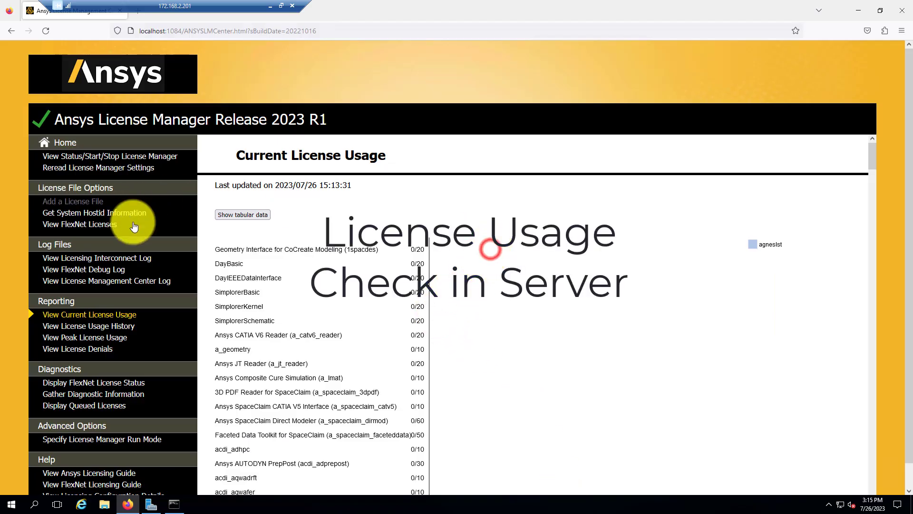
left_click(106, 314)
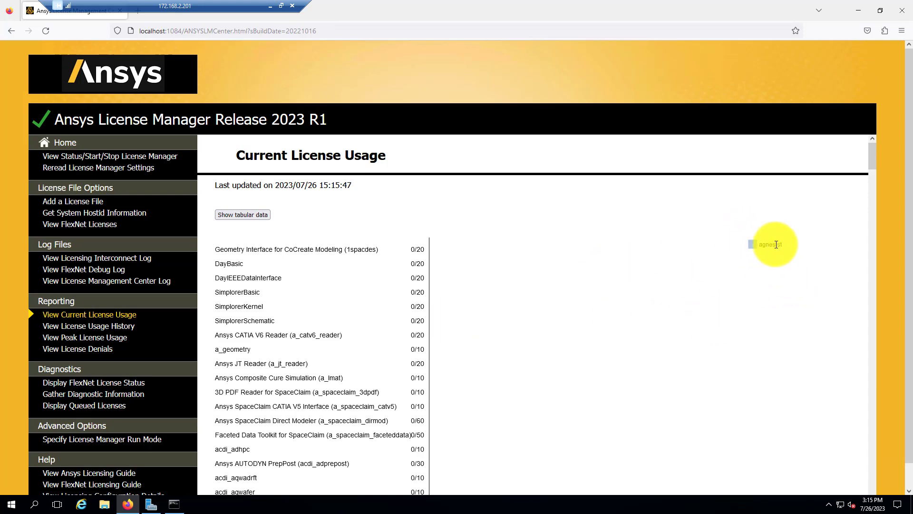
scroll(735, 271, "down", 8)
scroll(719, 284, "down", 10)
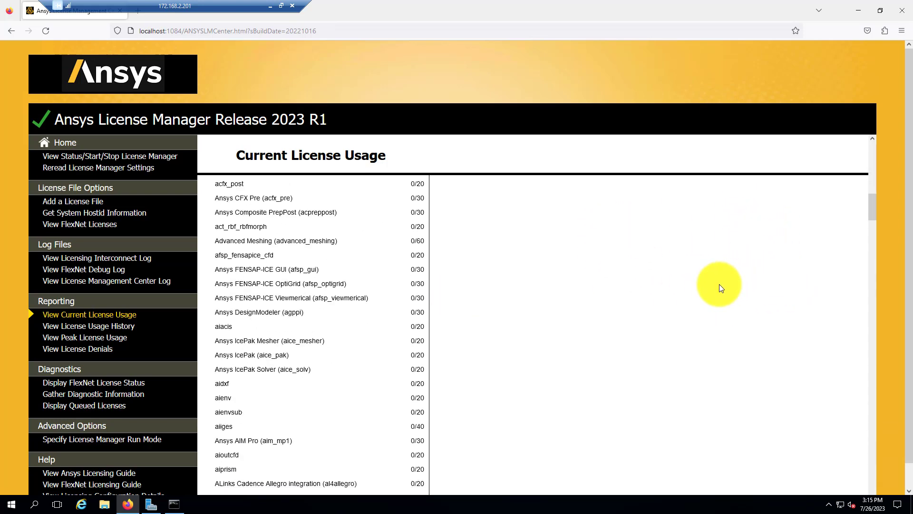
scroll(485, 287, "up", 7)
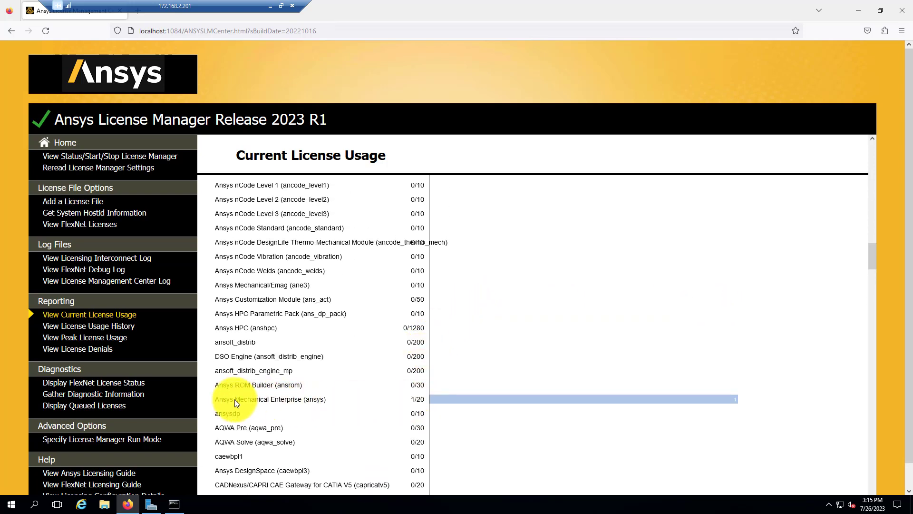
left_click(305, 399)
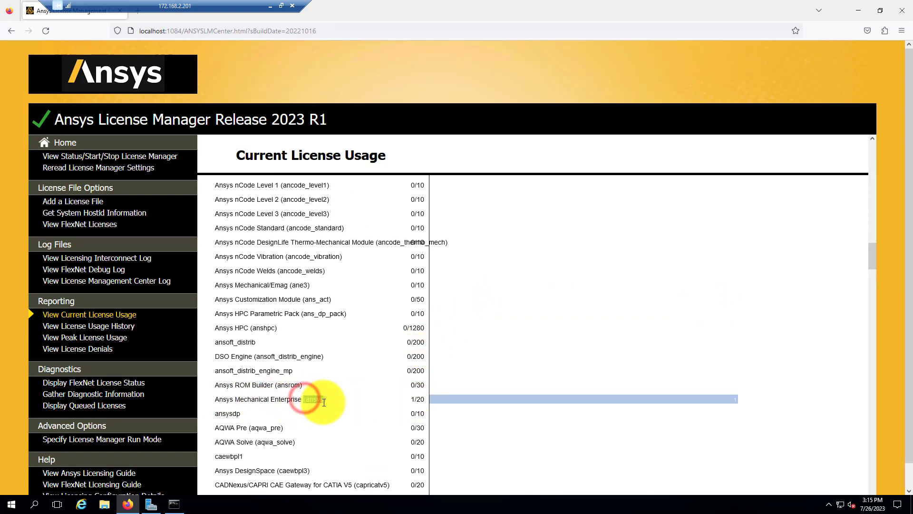
left_click(338, 397)
Step: Show the current license usage as tabular data and examine the user, host and start date for Ansys Mechanical Enterprise
scroll(546, 341, "up", 15)
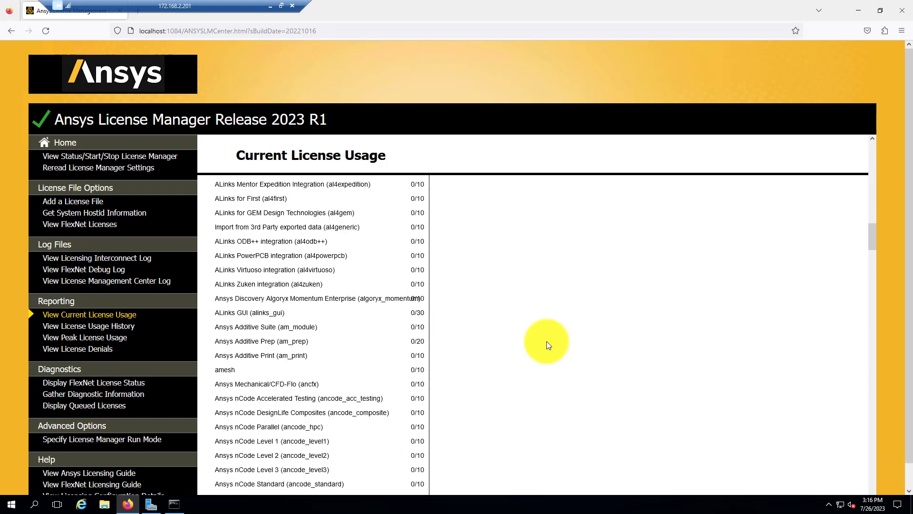
scroll(485, 343, "up", 2)
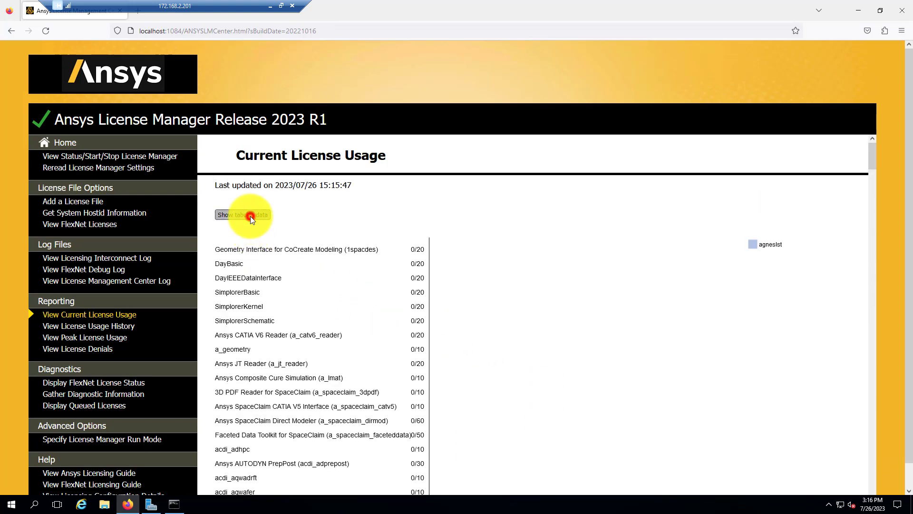
left_click(250, 215)
scroll(576, 296, "down", 1)
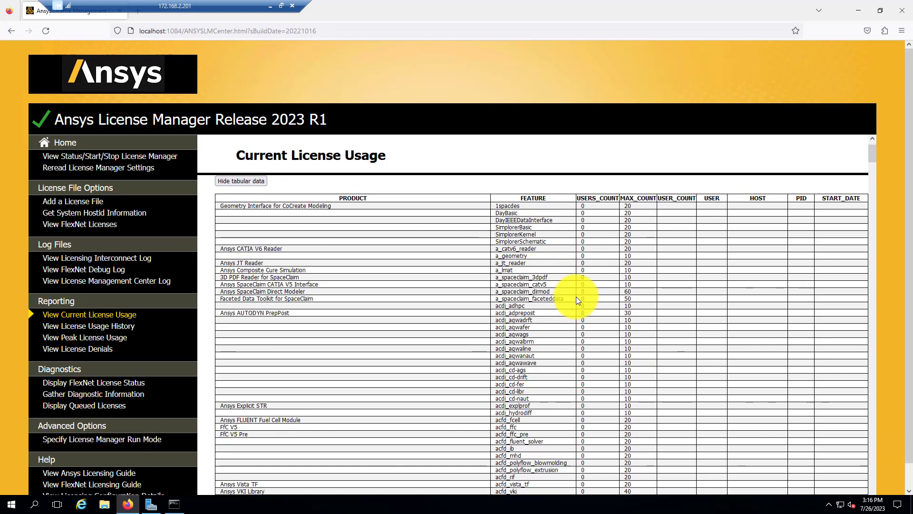
scroll(575, 296, "down", 10)
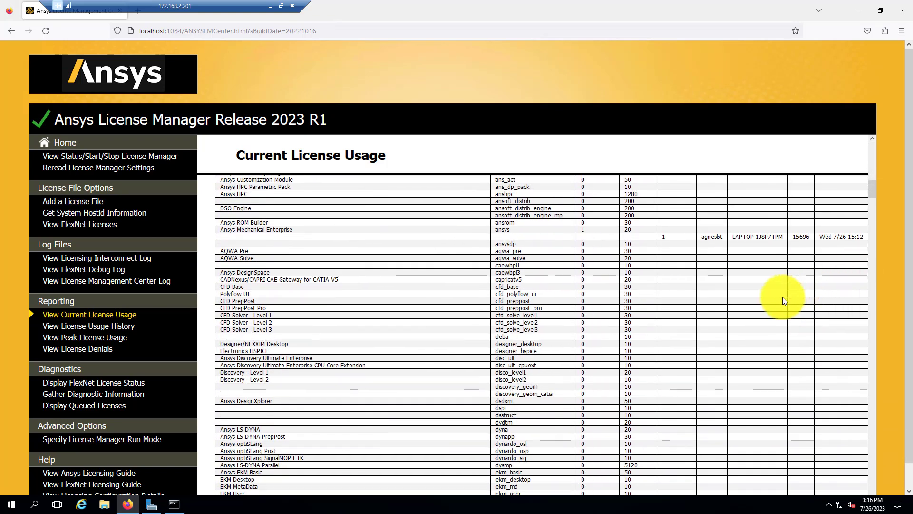
scroll(784, 299, "up", 8)
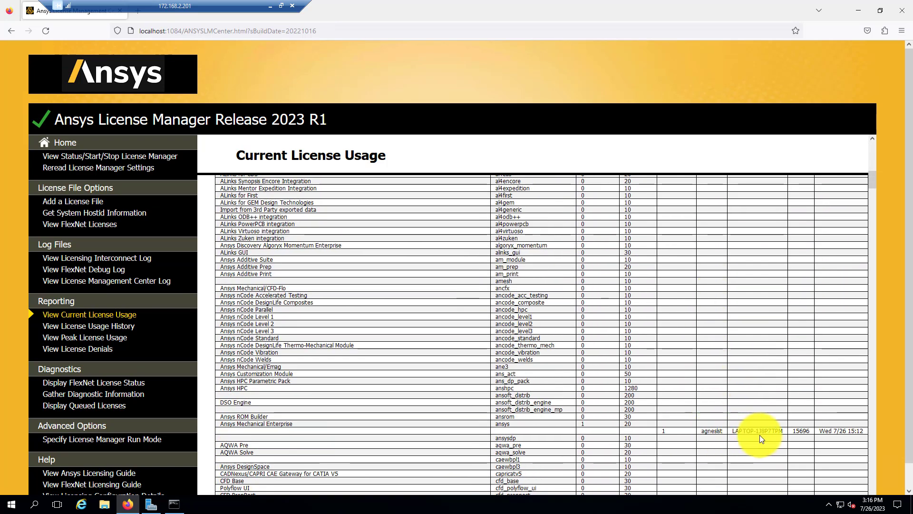
Step: Compare the Ansys Mechanical Enterprise usage entry with the table's column headings and examine its host, PID and start date
left_click(728, 452)
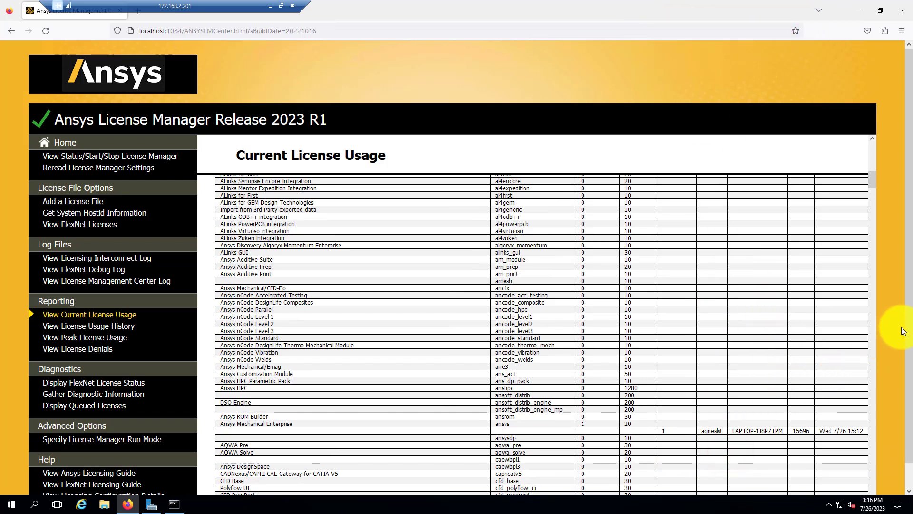
left_click(909, 311)
left_click_drag(909, 312, 870, 407)
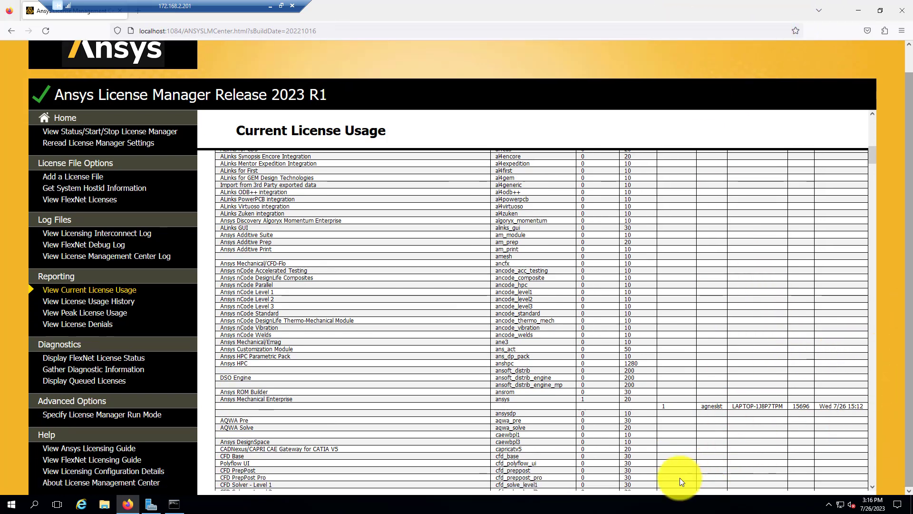
left_click(667, 448)
scroll(718, 350, "up", 15)
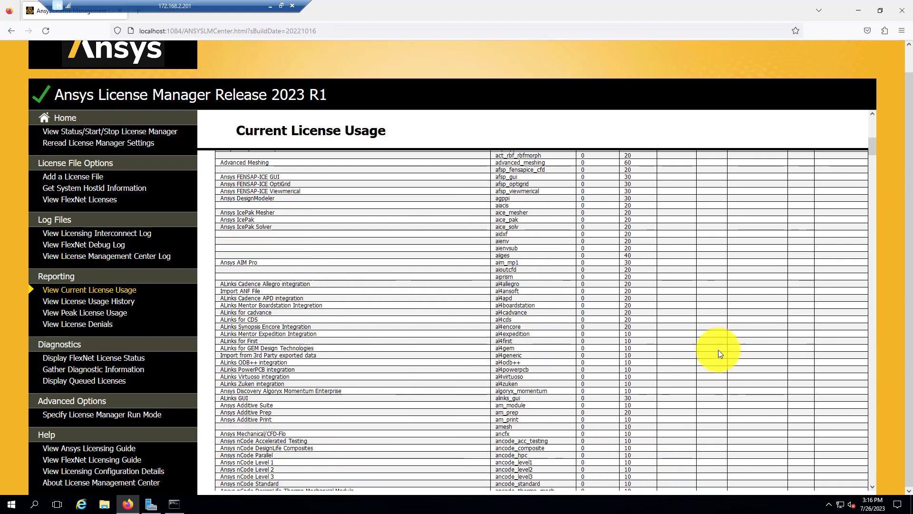
scroll(727, 347, "up", 1)
left_click(798, 246)
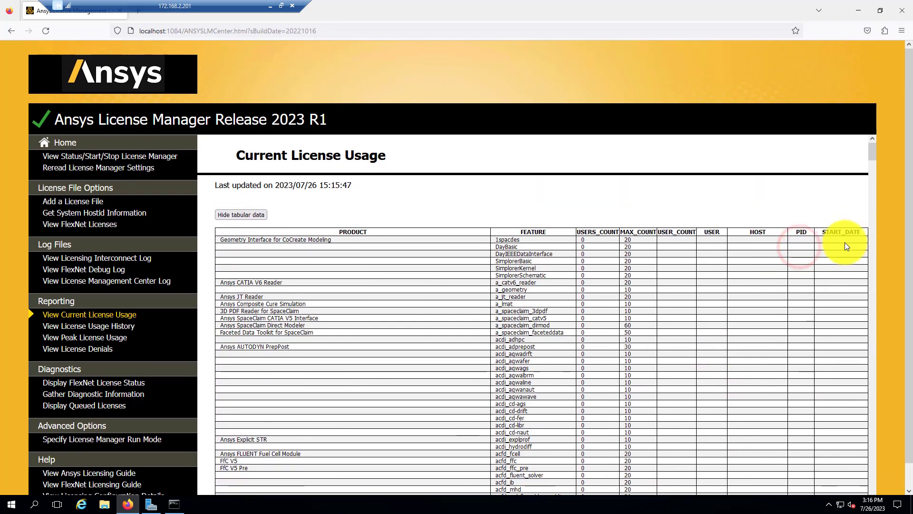
scroll(846, 244, "down", 2)
scroll(845, 247, "down", 15)
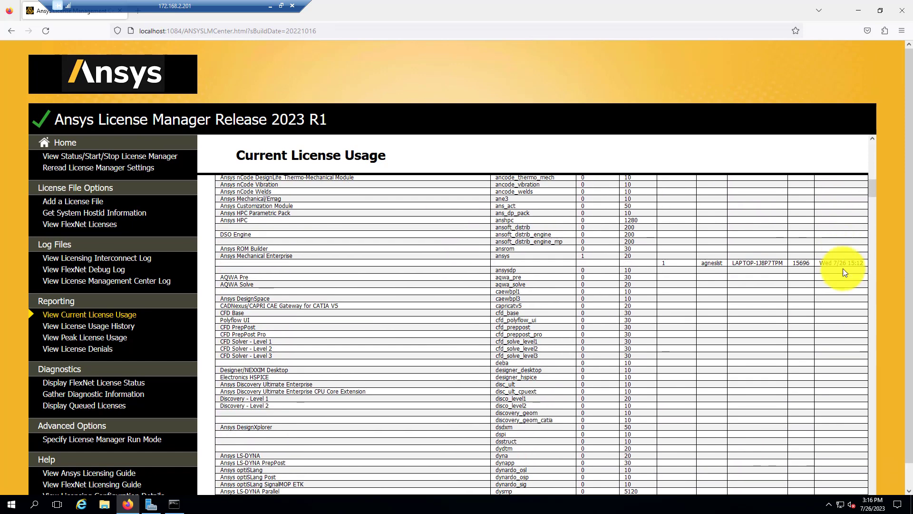
scroll(843, 270, "up", 4)
left_click_drag(819, 359, 864, 357)
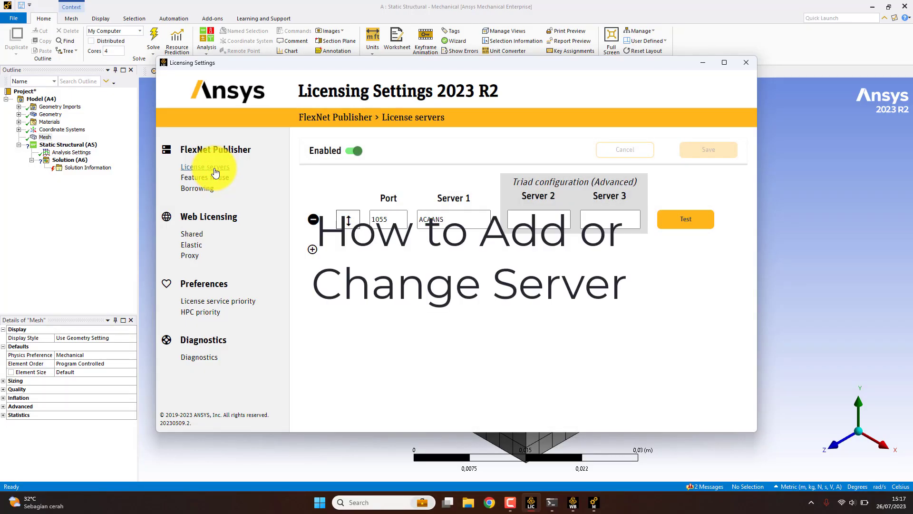
Step: In the client's Licensing Settings, add a second license server entry with port 1055, leaving its Server 1 name blank
left_click(312, 249)
left_click(383, 246)
type("1055")
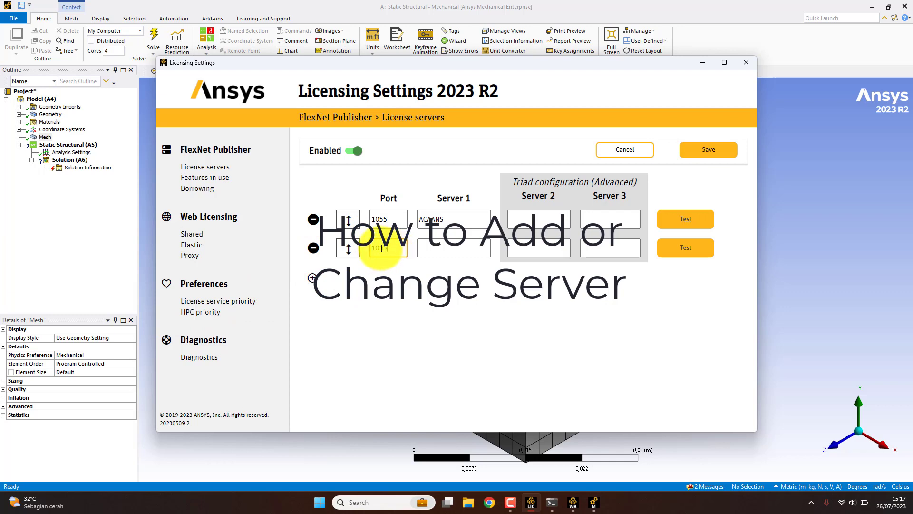
left_click(461, 253)
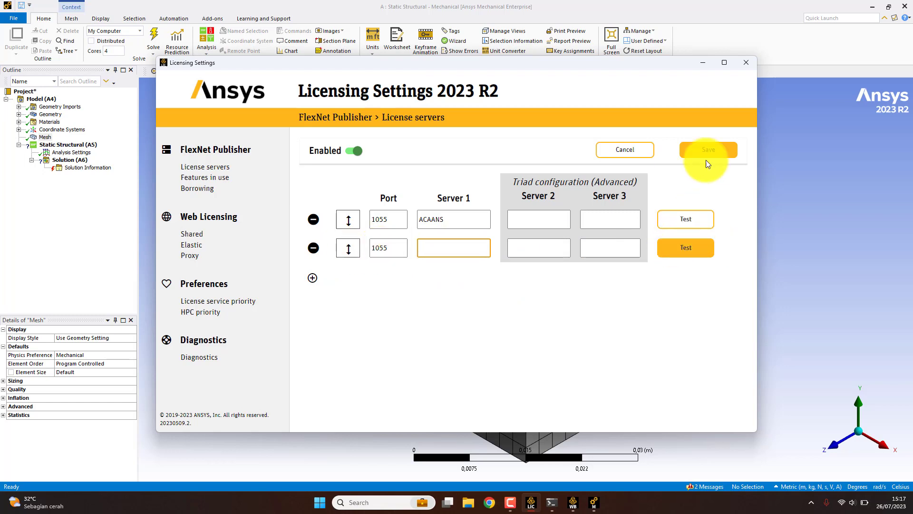
Step: Remove the second license server entry, keeping only the ACAANS one
left_click(312, 248)
left_click(502, 307)
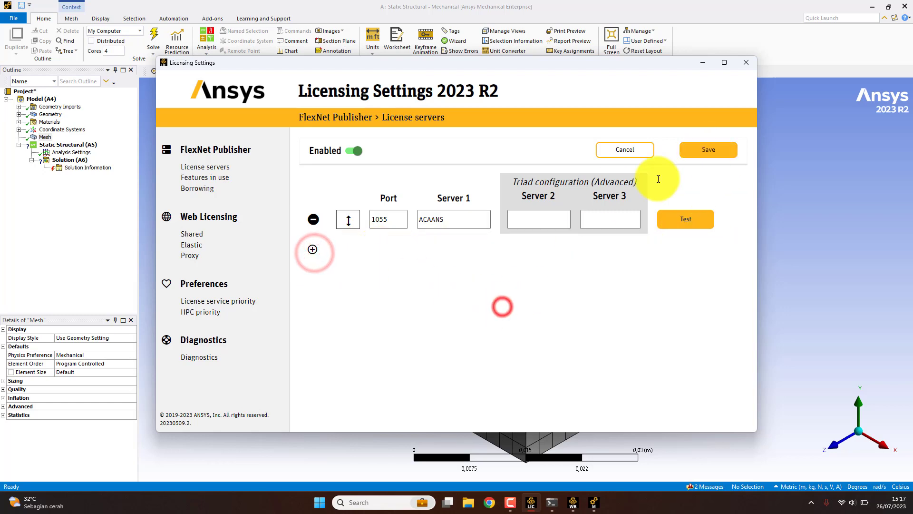
left_click(705, 159)
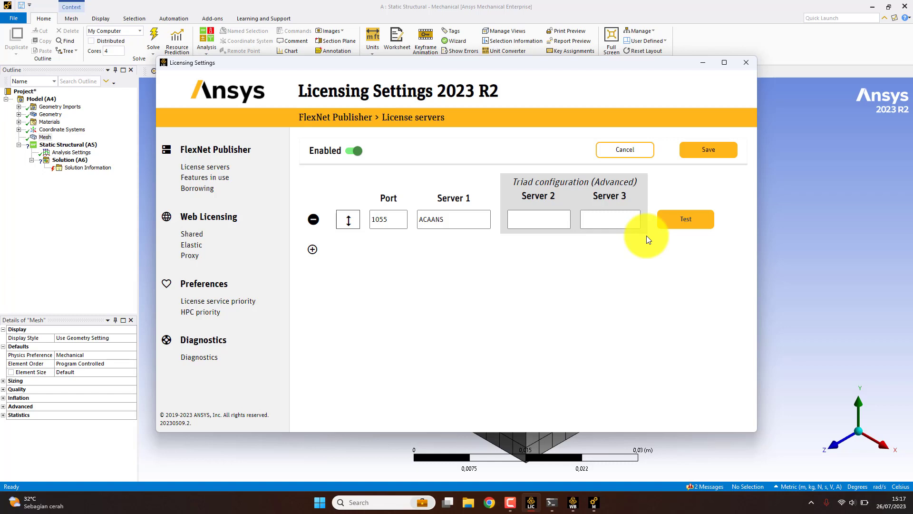
Step: Examine the Server 1 name of the remaining license server entry, highlighting ACAANS as the value to change for another server
left_click_drag(458, 220, 417, 222)
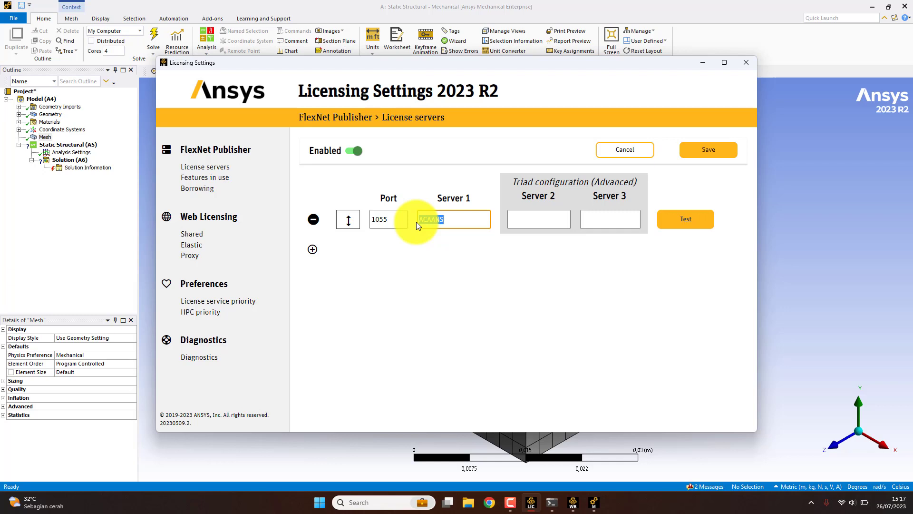
double_click(465, 219)
left_click(446, 254)
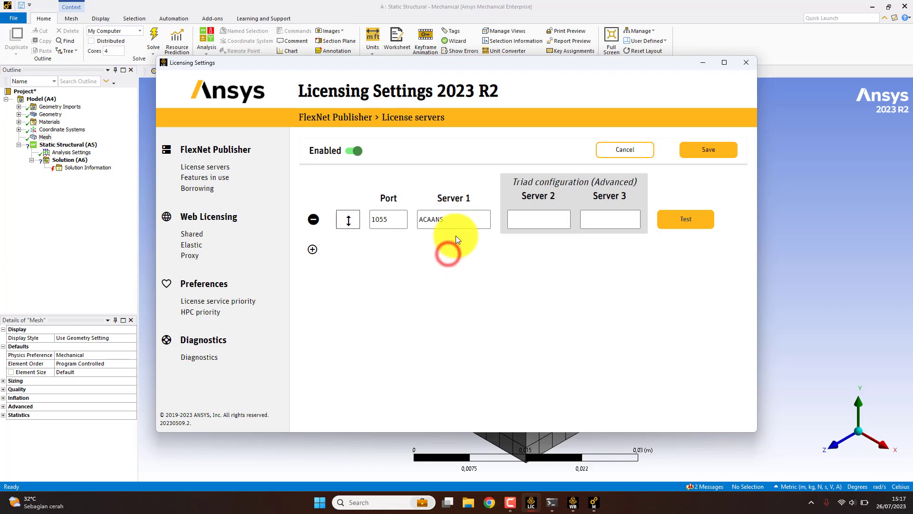
left_click_drag(454, 221, 418, 222)
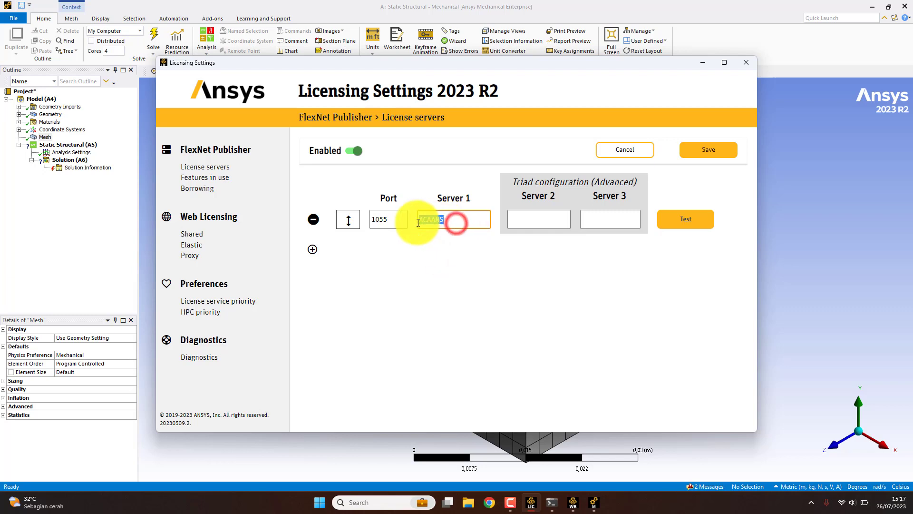
left_click(444, 257)
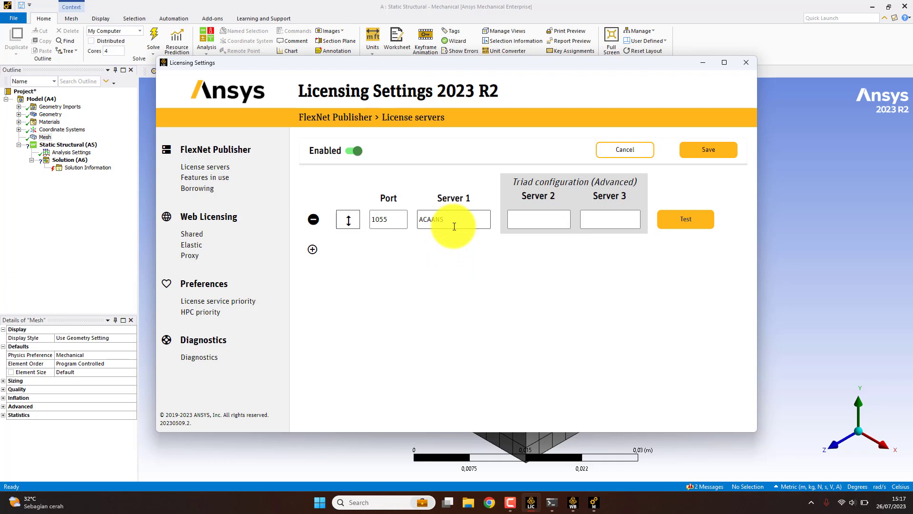
left_click(346, 150)
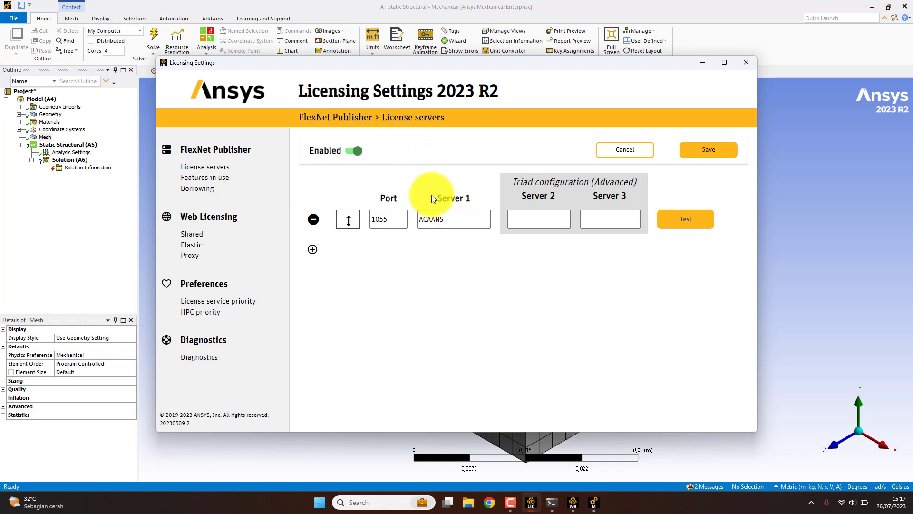
double_click(449, 216)
left_click(455, 217)
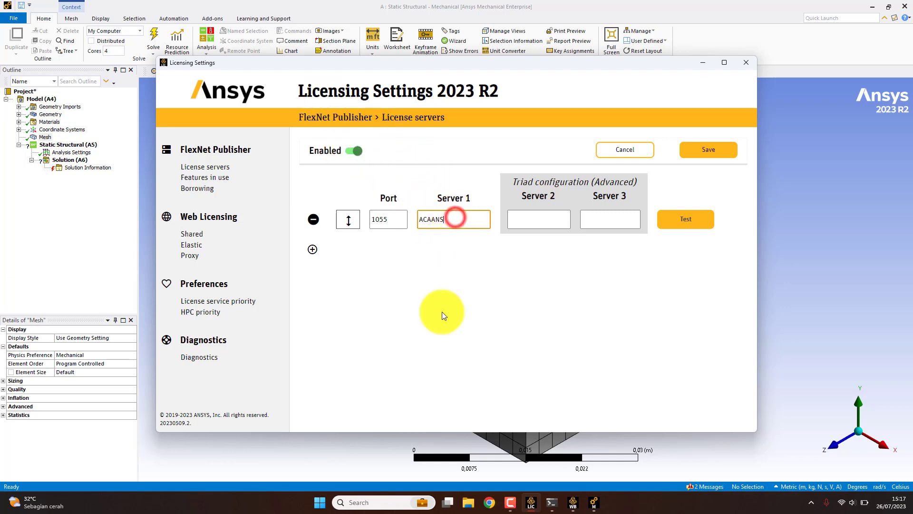
Step: Locate Ansys Licensing Settings 2023 R2 in the Ansys 2023 R2 folder of the installed apps list
left_click(320, 502)
left_click(578, 192)
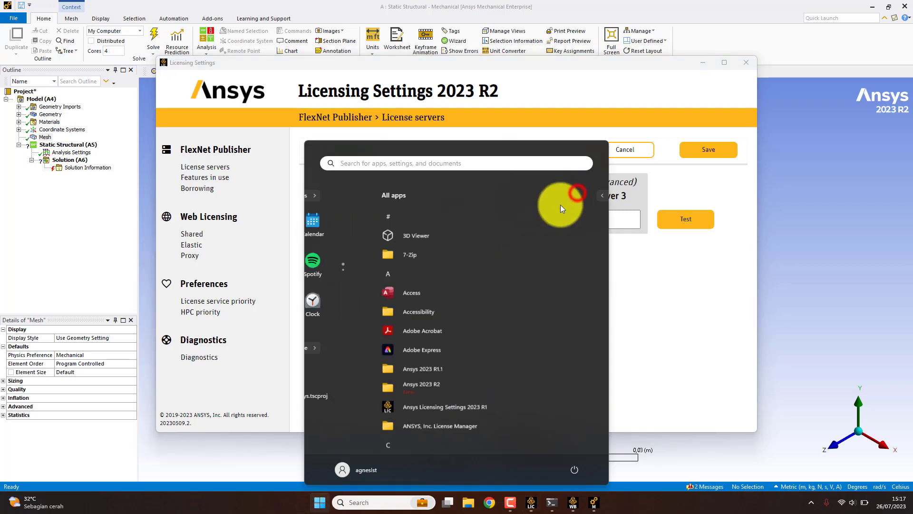
left_click(402, 384)
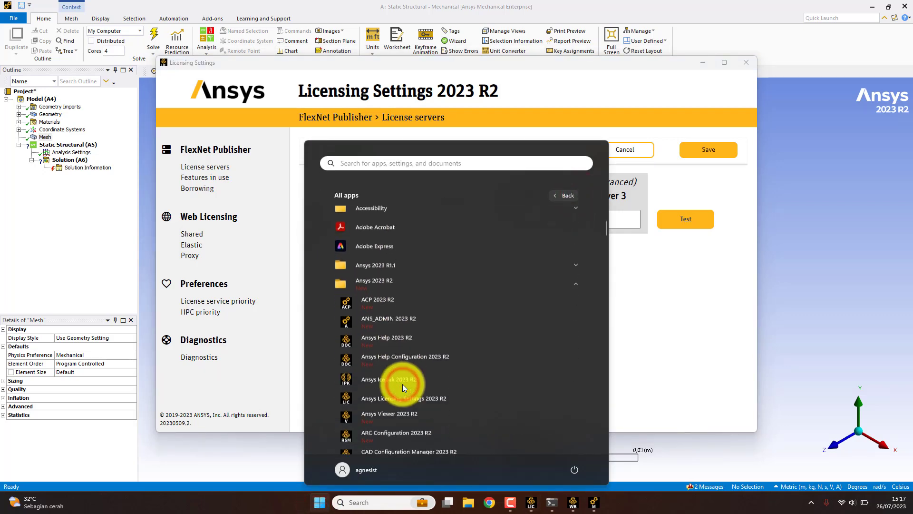
scroll(402, 384, "down", 1)
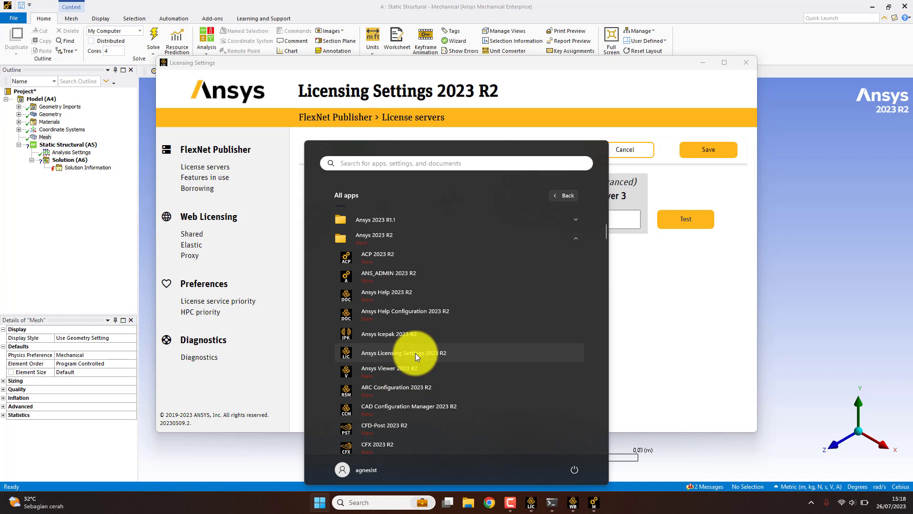